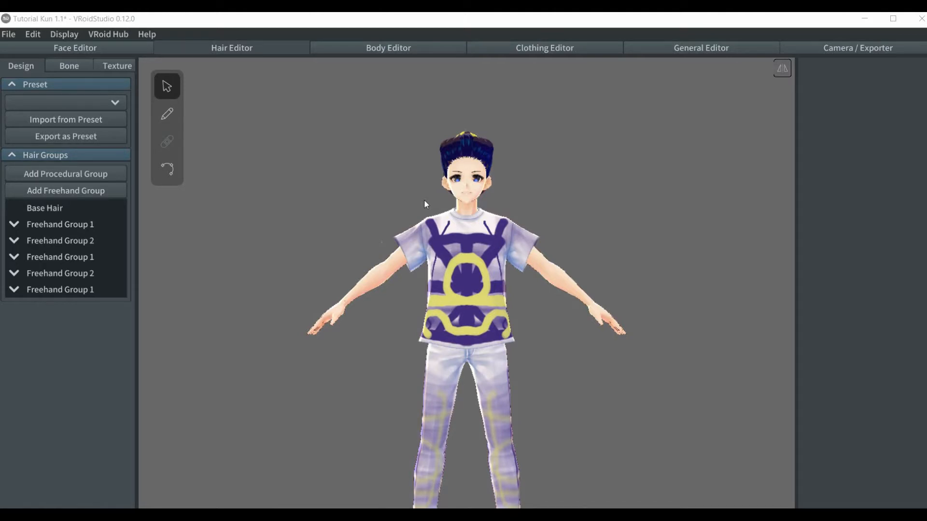
- Draw mirrored hair strokes across the brows and around the eyes in the last freehand group to form a mask
click(281, 21)
scroll(456, 242, up, 1)
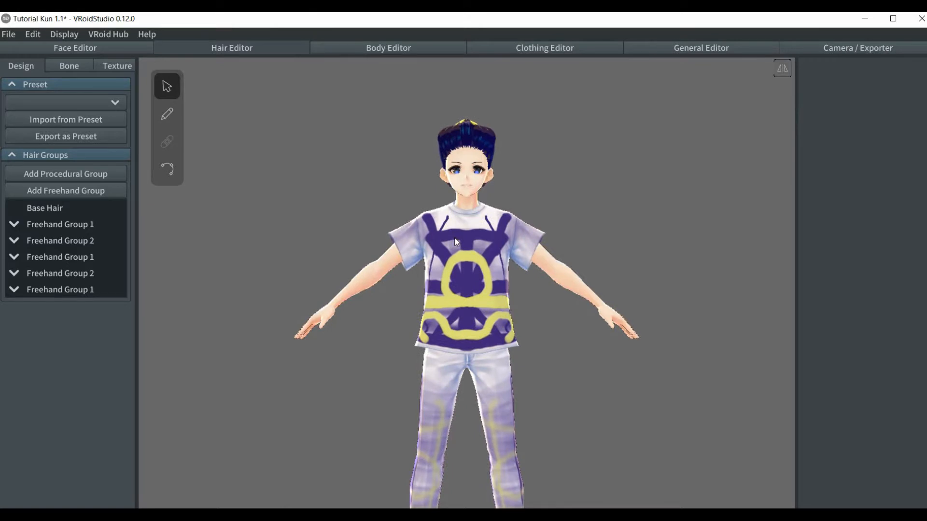
scroll(455, 242, up, 5)
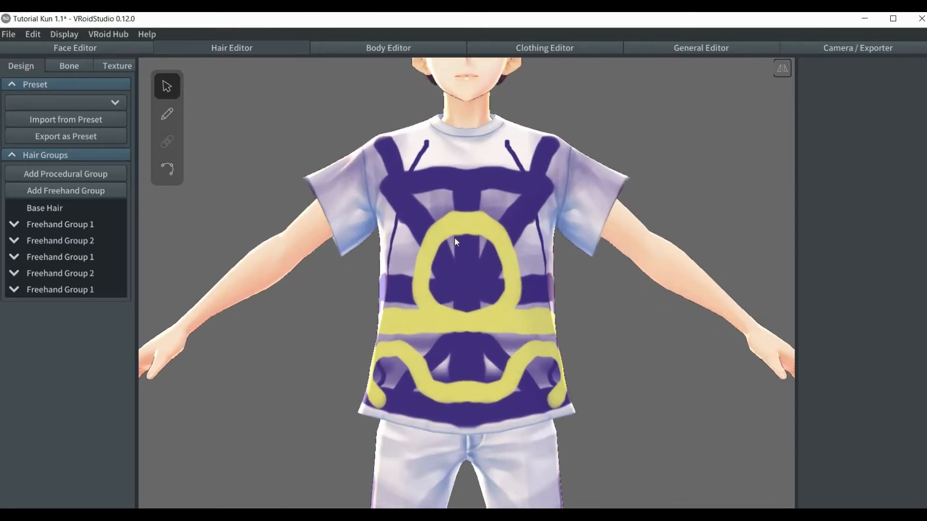
middle_drag(456, 242, 451, 329)
scroll(554, 203, up, 4)
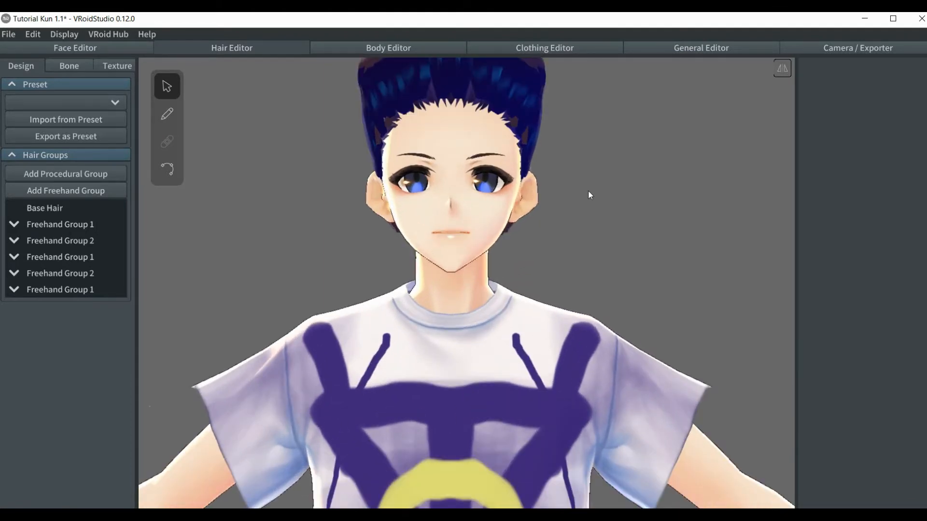
middle_drag(590, 194, 590, 227)
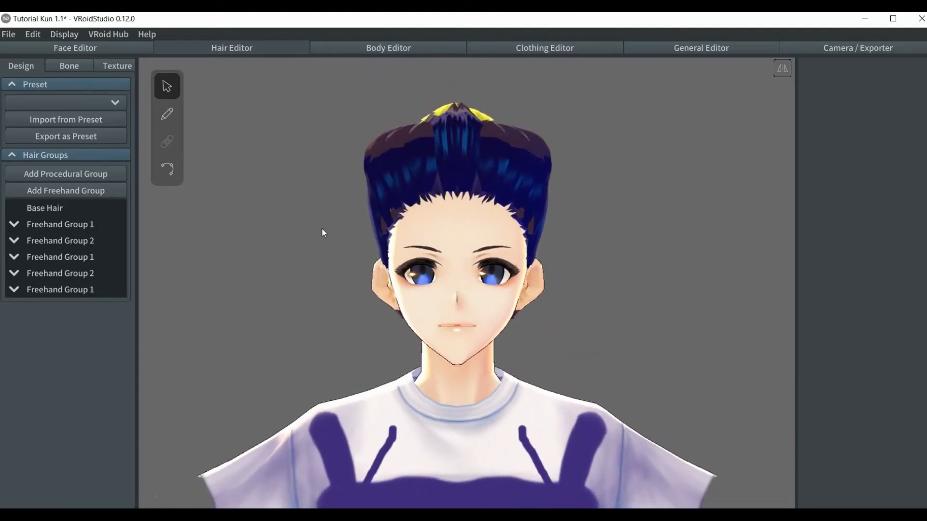
click(58, 291)
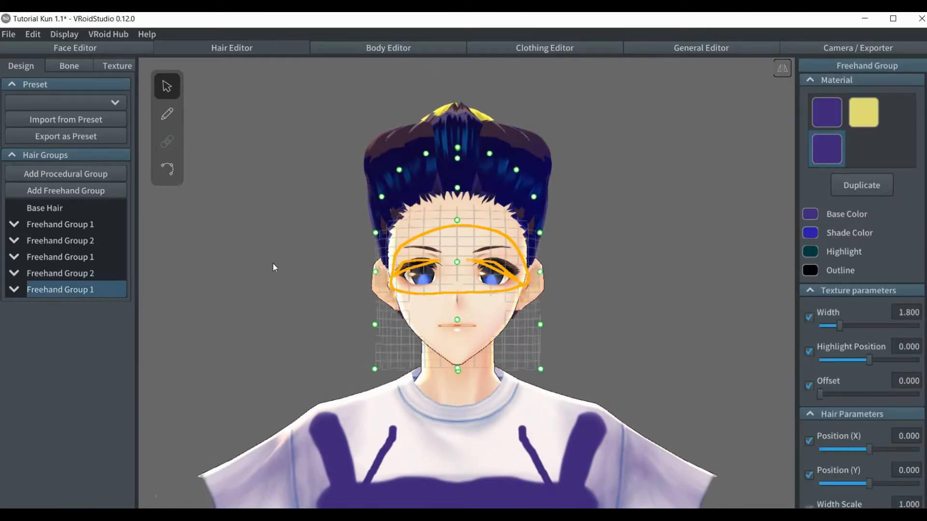
mouse_move(273, 264)
right_down()
mouse_move(336, 269)
mouse_move(274, 271)
right_up()
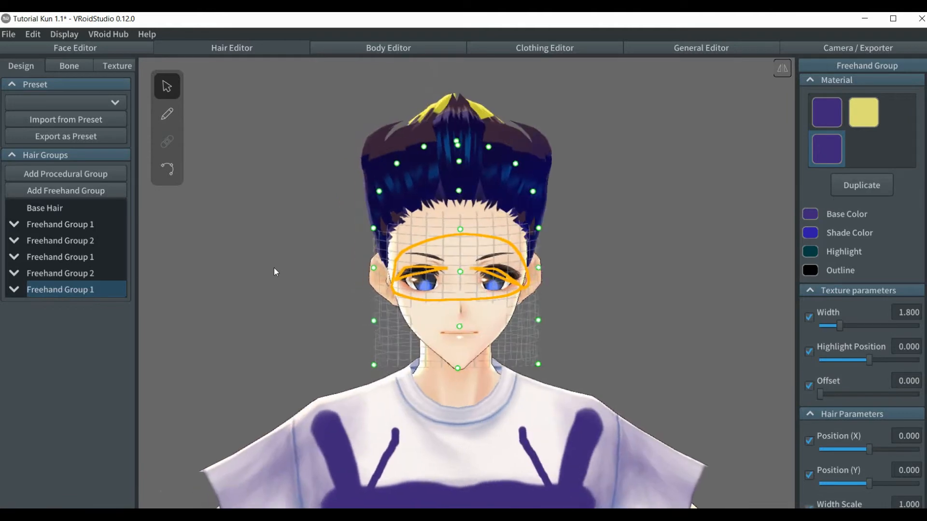
click(165, 115)
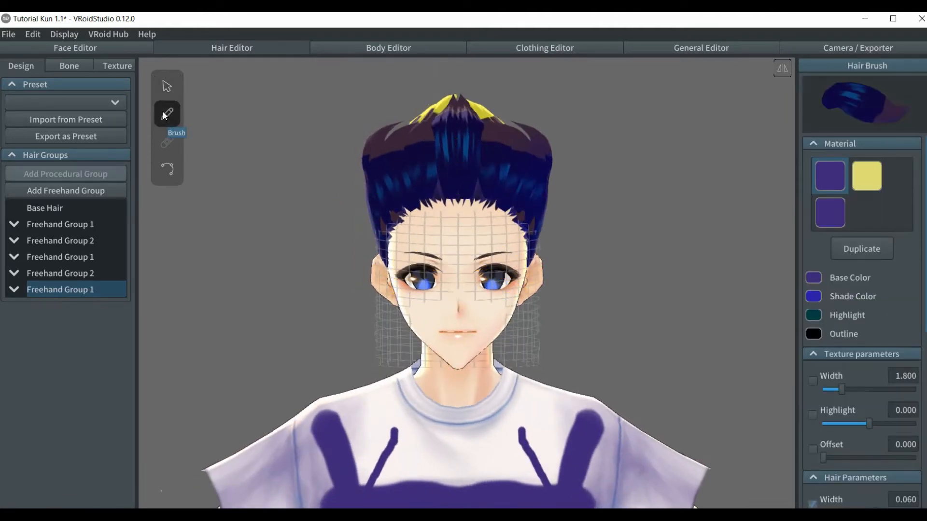
scroll(581, 274, up, 1)
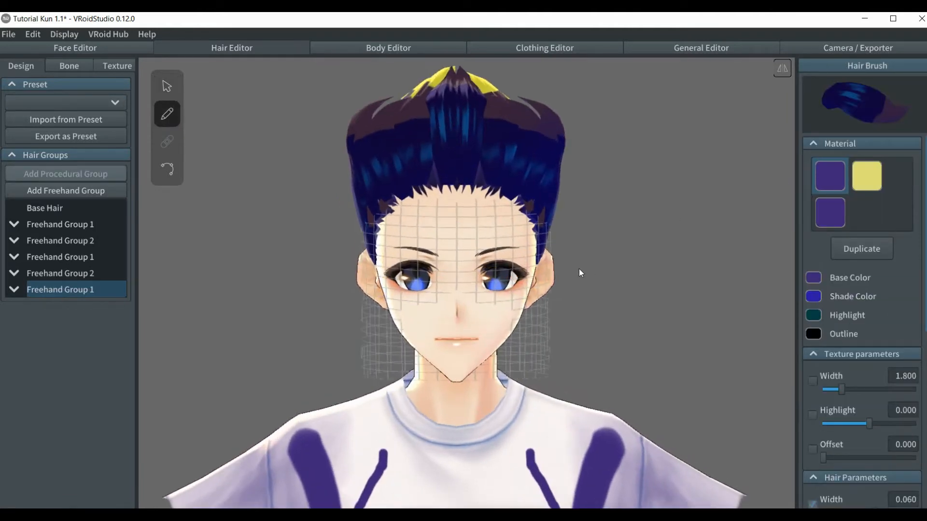
scroll(580, 273, up, 2)
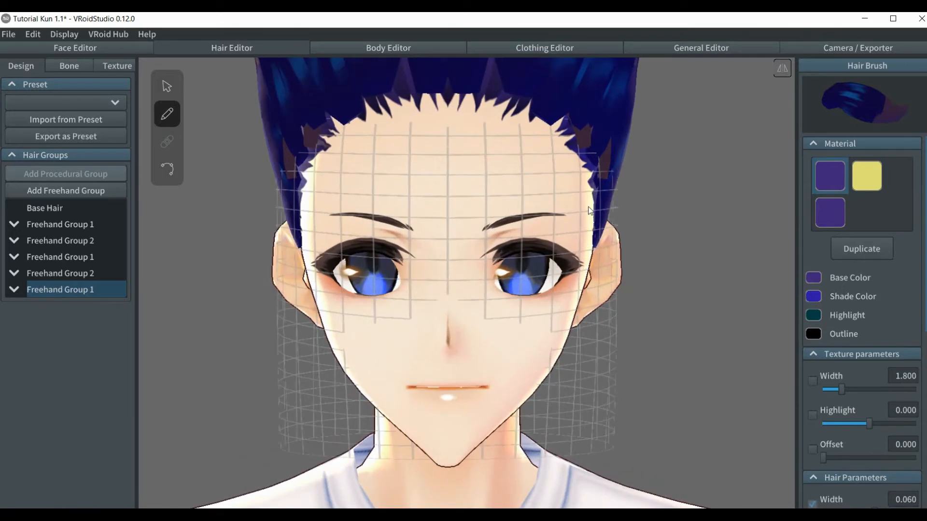
right_drag(653, 232, 638, 233)
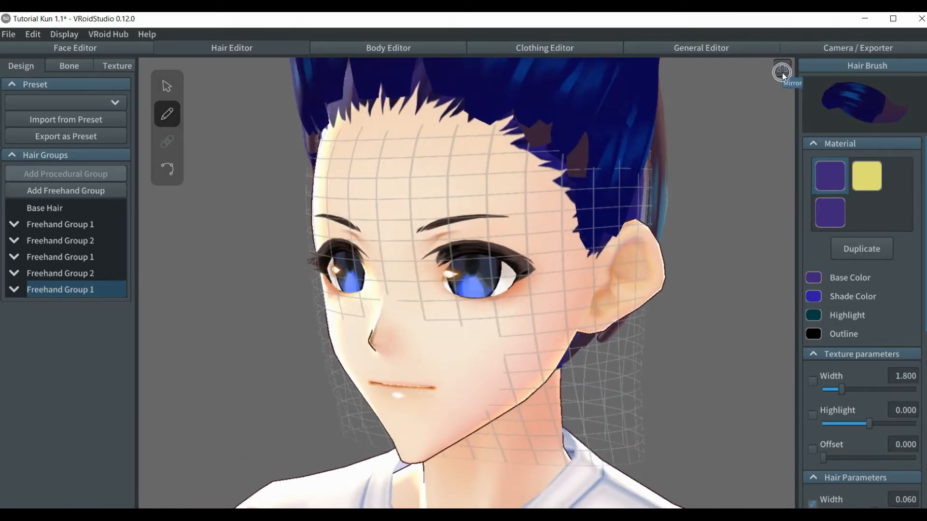
mouse_move(647, 207)
mouse_down()
mouse_move(530, 220)
mouse_move(375, 210)
mouse_move(363, 234)
mouse_move(367, 311)
mouse_up()
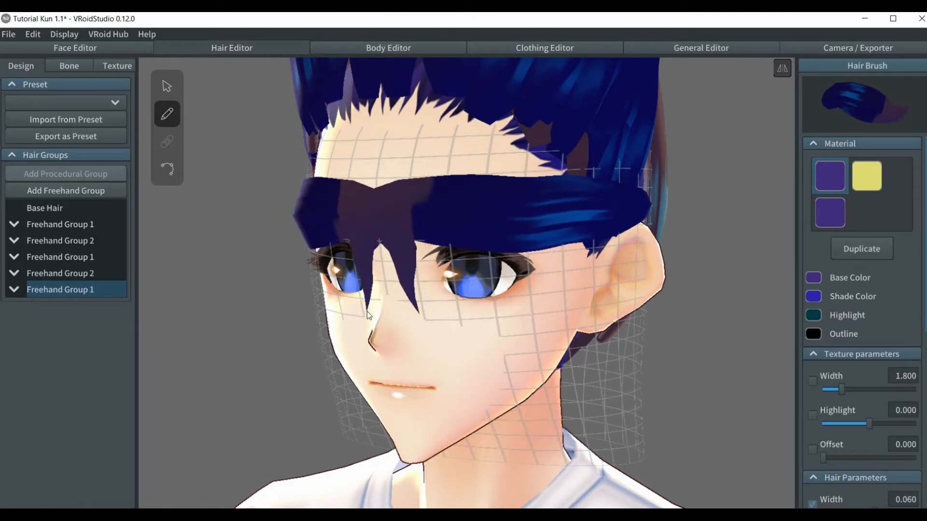
mouse_move(457, 334)
mouse_down()
mouse_move(563, 316)
mouse_move(551, 207)
mouse_up()
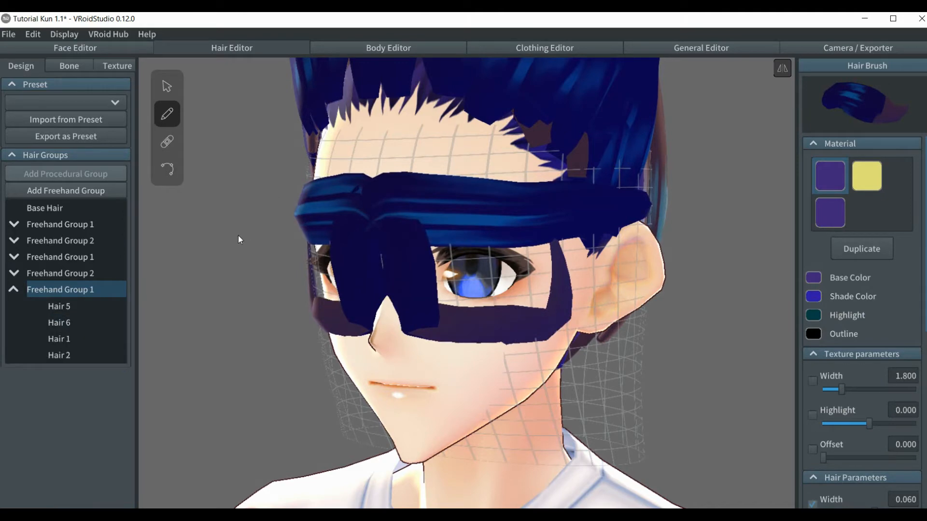
- Pull the control points at the rear end of the mask's upper strip farther back above the ear
right_drag(239, 236, 266, 247)
scroll(254, 233, down, 1)
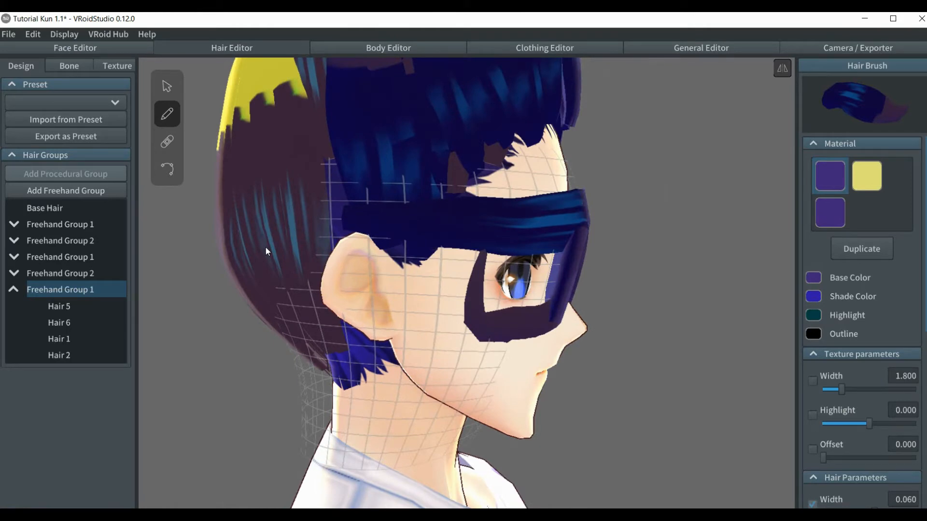
right_drag(644, 231, 562, 232)
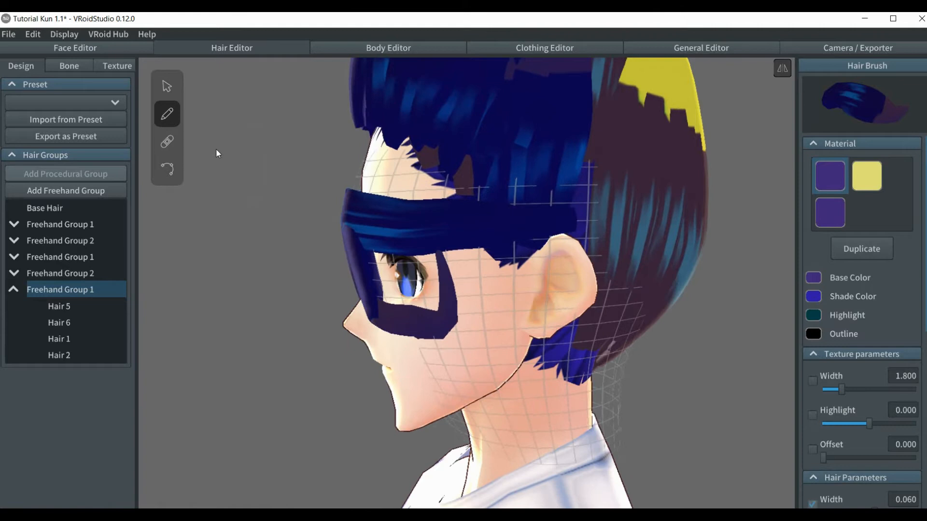
click(164, 173)
drag(575, 221, 590, 221)
drag(534, 223, 543, 221)
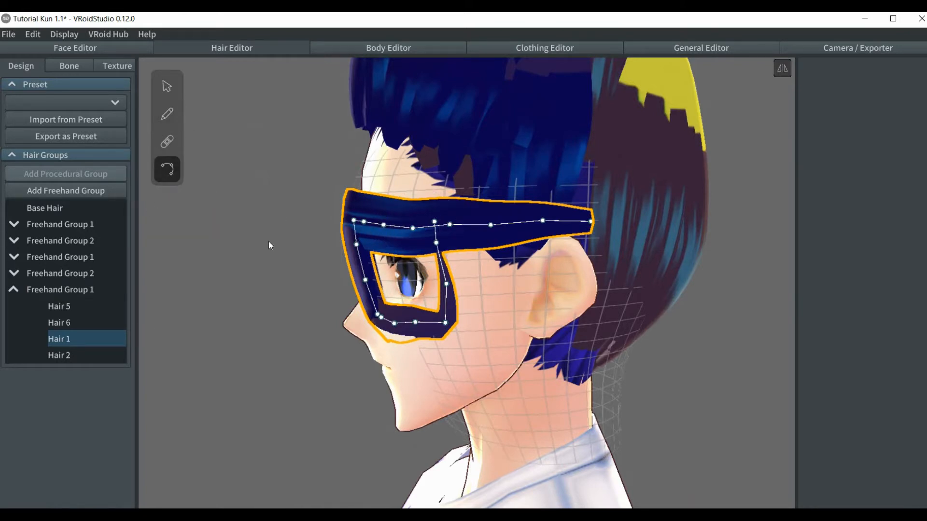
- Move the control points of the mask stroke Hair 1 beside the nose onto the face's centre line
right_drag(268, 241, 305, 237)
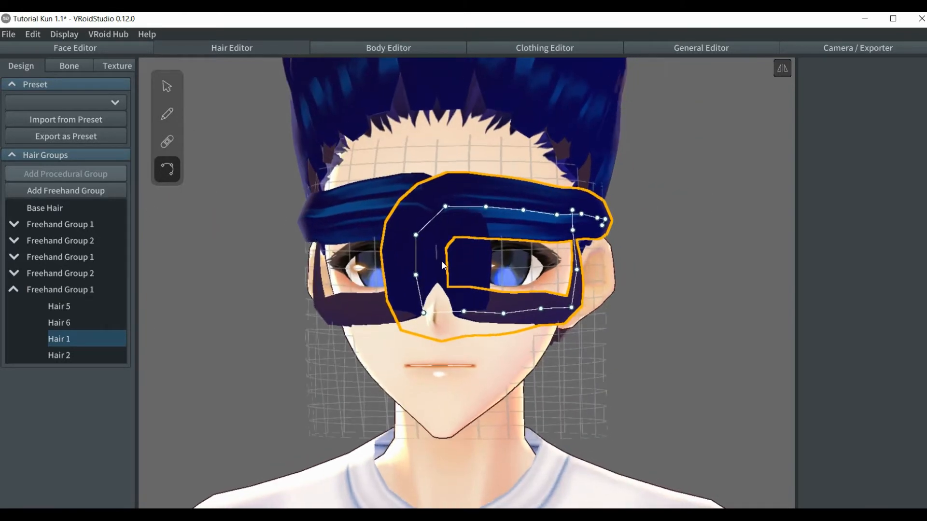
drag(417, 236, 427, 232)
drag(416, 275, 430, 272)
drag(424, 312, 439, 236)
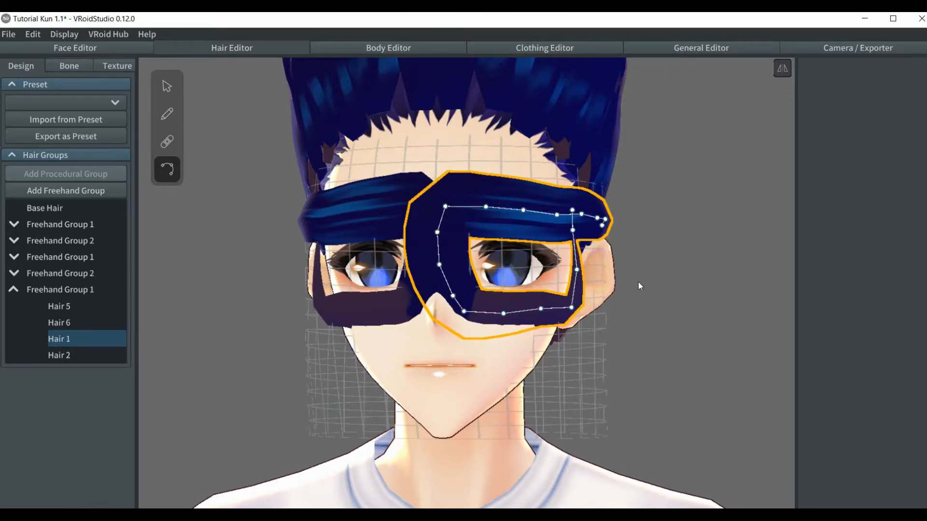
- Reshape the outer side of the mask's eye opening by moving the Hair 1 control points near the temple
right_drag(639, 286, 557, 274)
click(488, 211)
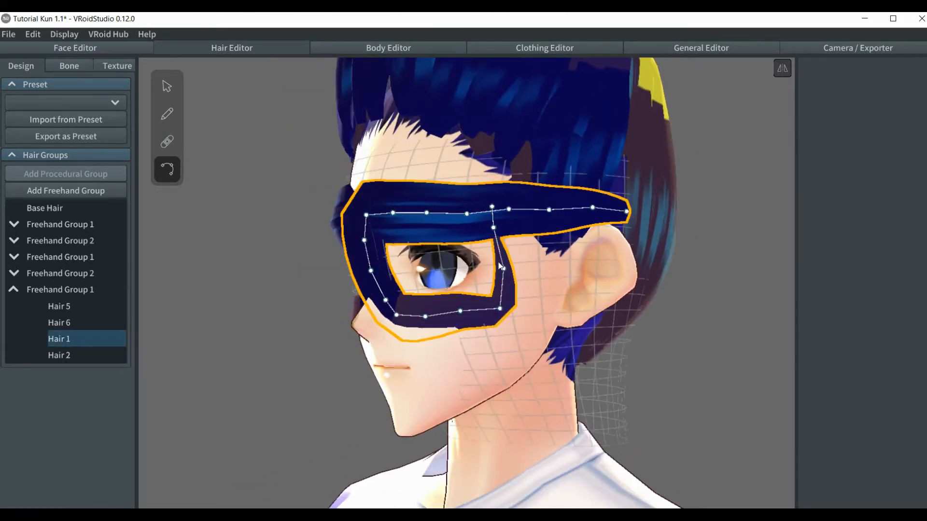
drag(488, 211, 466, 217)
drag(504, 272, 501, 214)
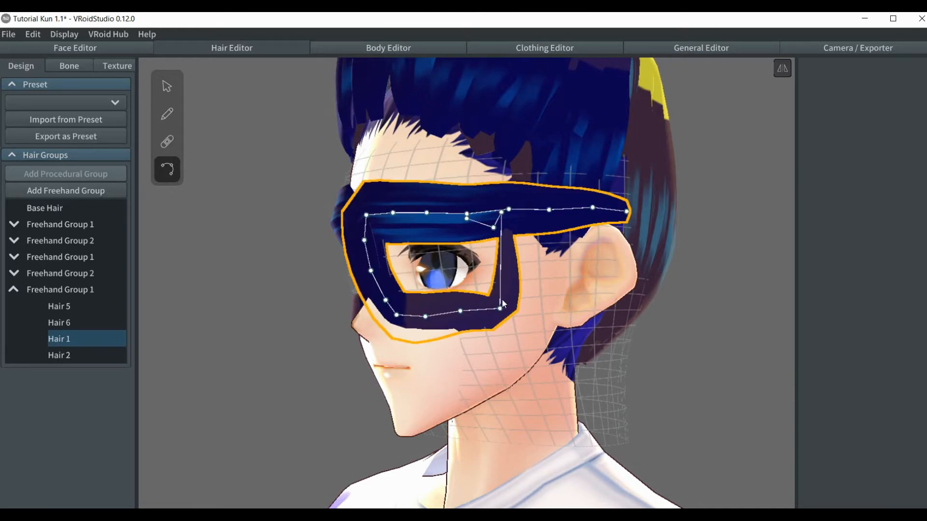
drag(505, 305, 512, 279)
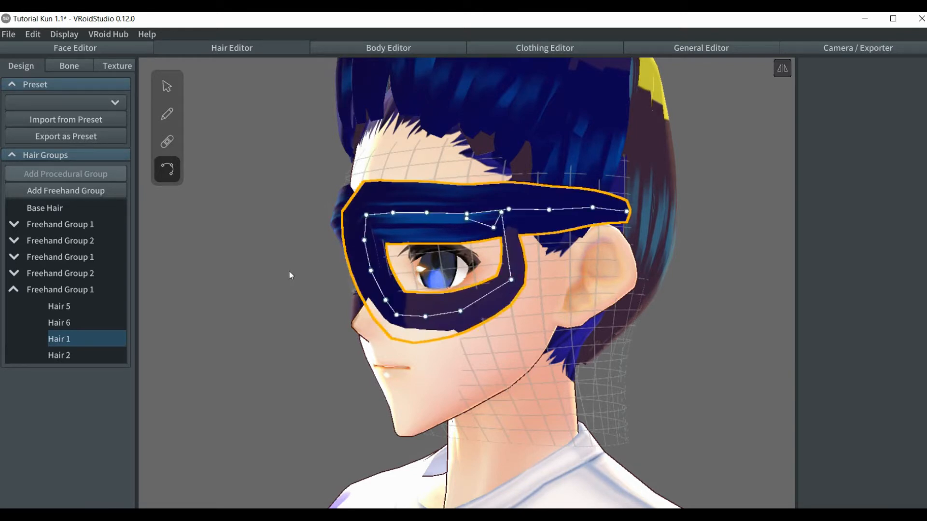
click(290, 273)
right_drag(298, 245, 322, 247)
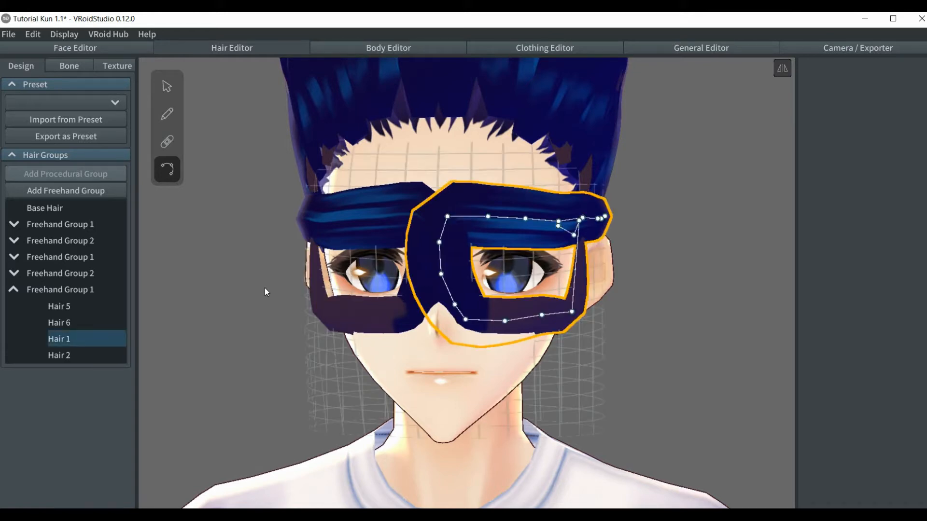
- Delete the last freehand hair group containing the mask strokes and add a new empty freehand group
right_click(47, 291)
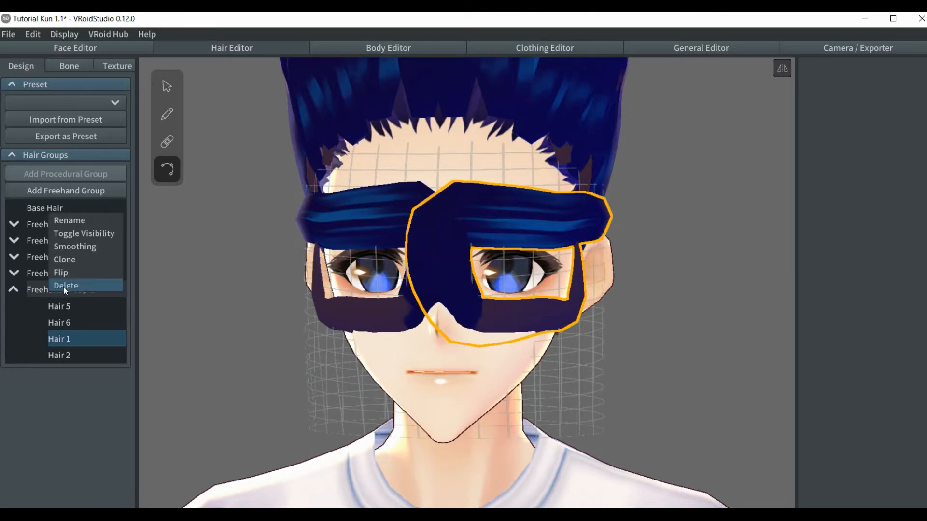
click(62, 287)
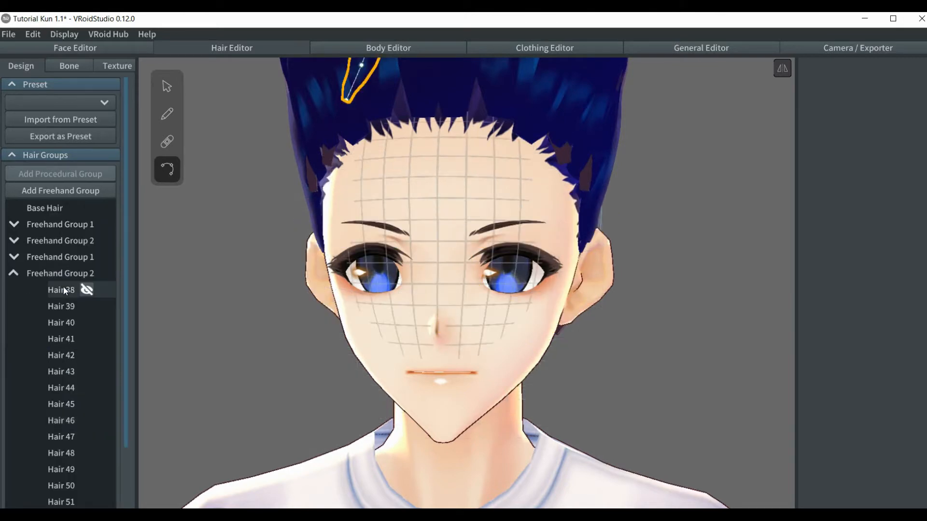
click(14, 274)
scroll(252, 285, down, 3)
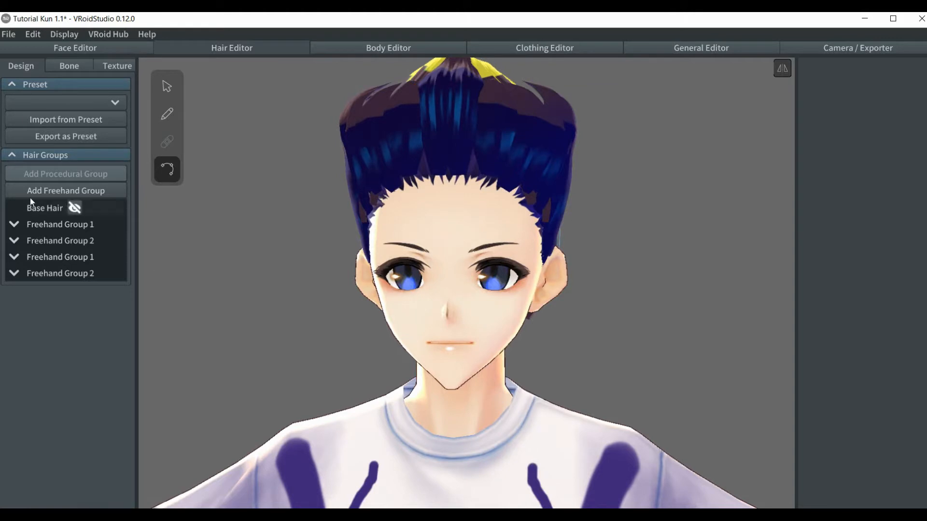
click(74, 191)
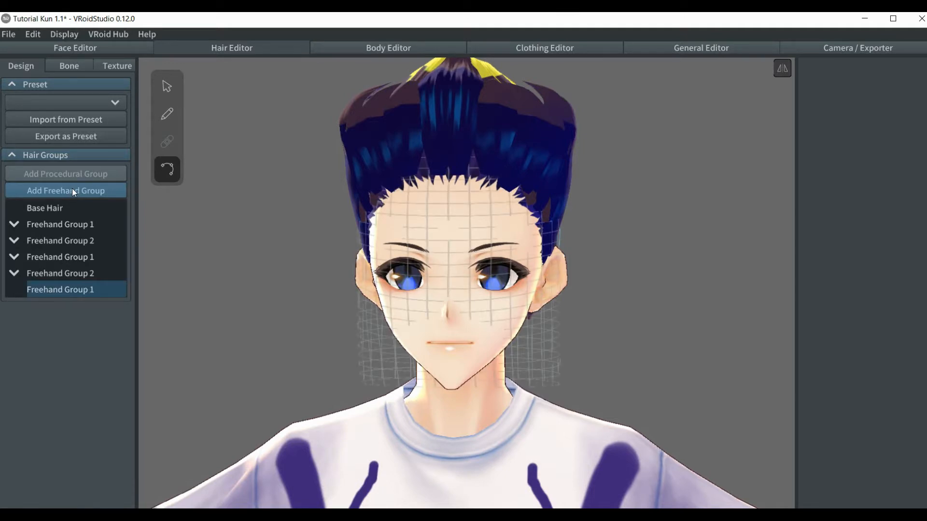
- Paint a 6-shaped stroke in colour 804040 at brush width 72 on the third hair texture's Default Image layer
click(124, 65)
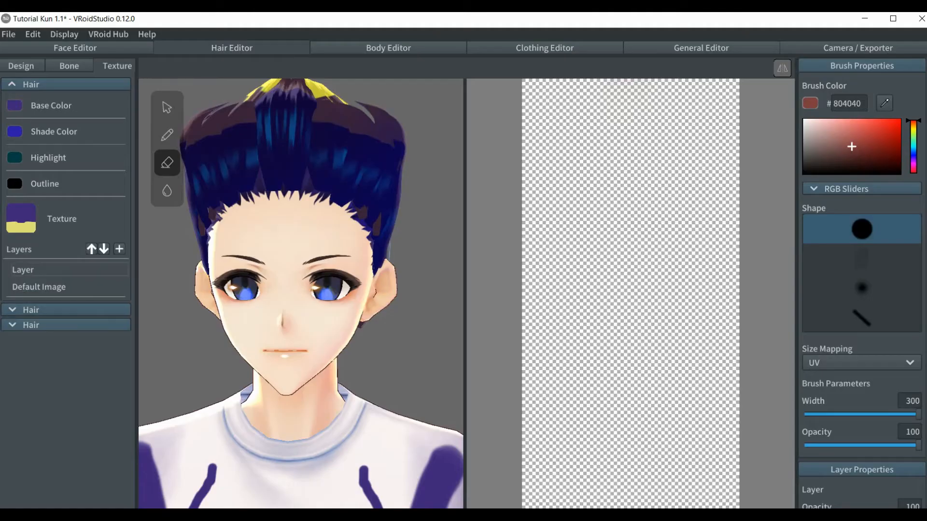
click(13, 84)
click(10, 116)
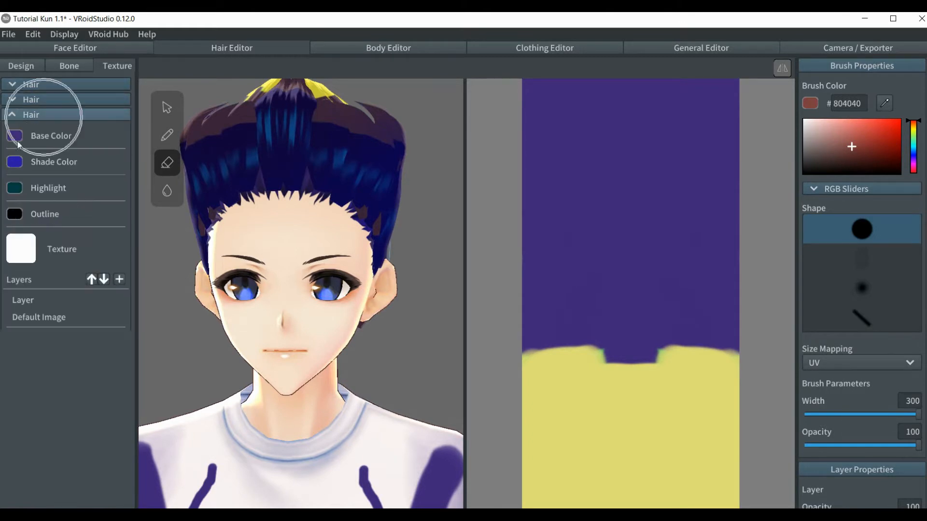
click(48, 317)
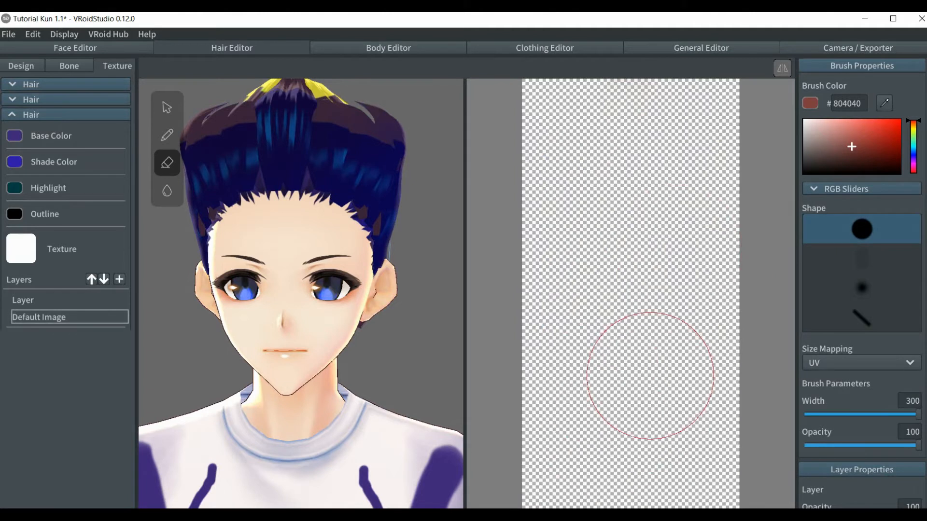
drag(868, 414, 861, 413)
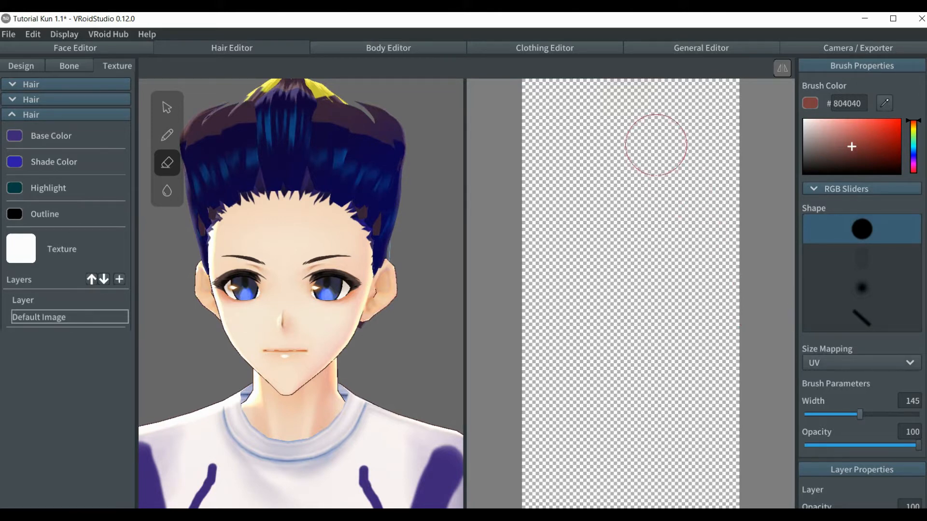
click(837, 414)
drag(838, 415, 832, 415)
click(167, 136)
mouse_move(593, 113)
mouse_down()
mouse_move(597, 354)
mouse_move(604, 374)
mouse_move(668, 369)
mouse_move(680, 270)
mouse_move(616, 223)
mouse_move(601, 230)
mouse_up()
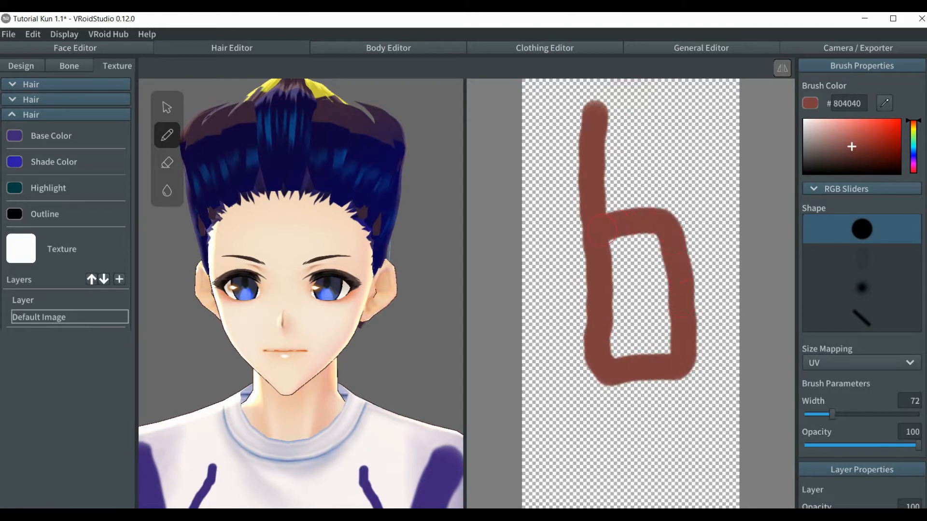
- Assign the third hair material, the lower purple swatch, to the hair Brush and return to the hair texture editing
click(23, 66)
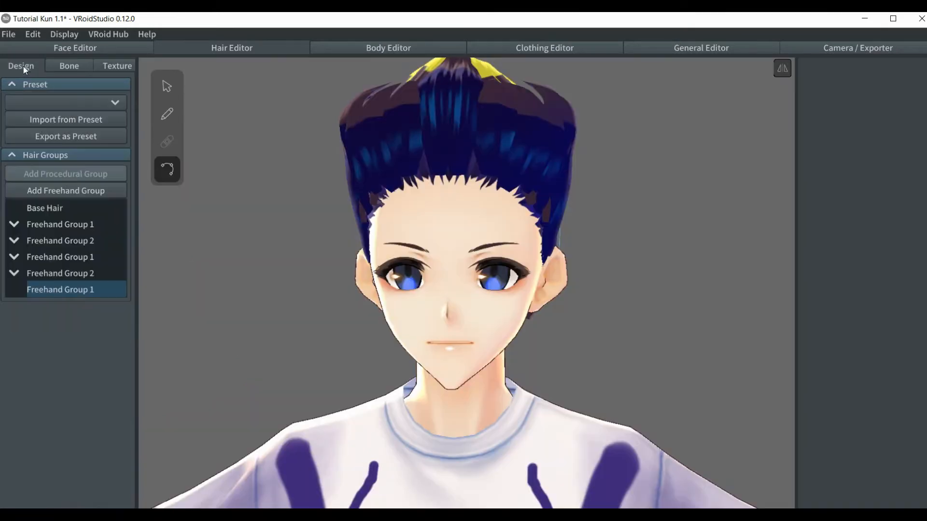
drag(372, 254, 539, 271)
key(ctrl+z)
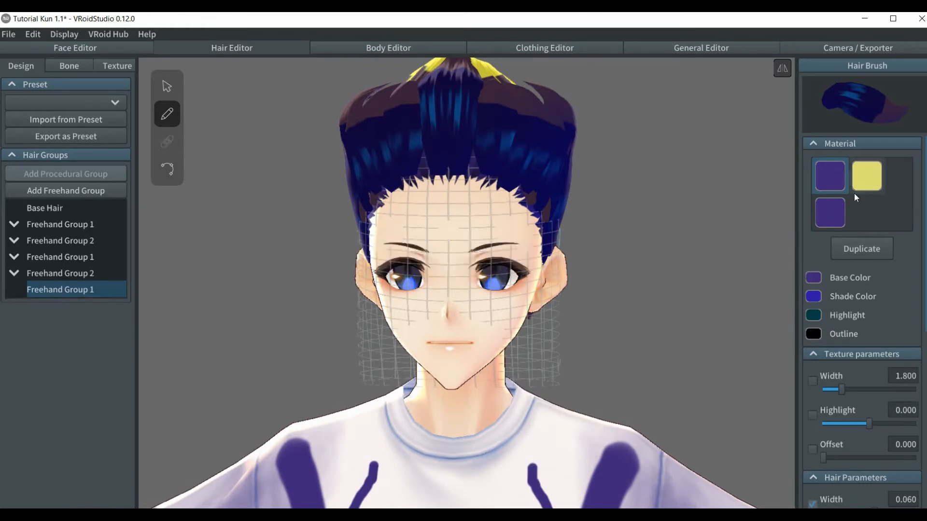
click(834, 211)
key(ctrl)
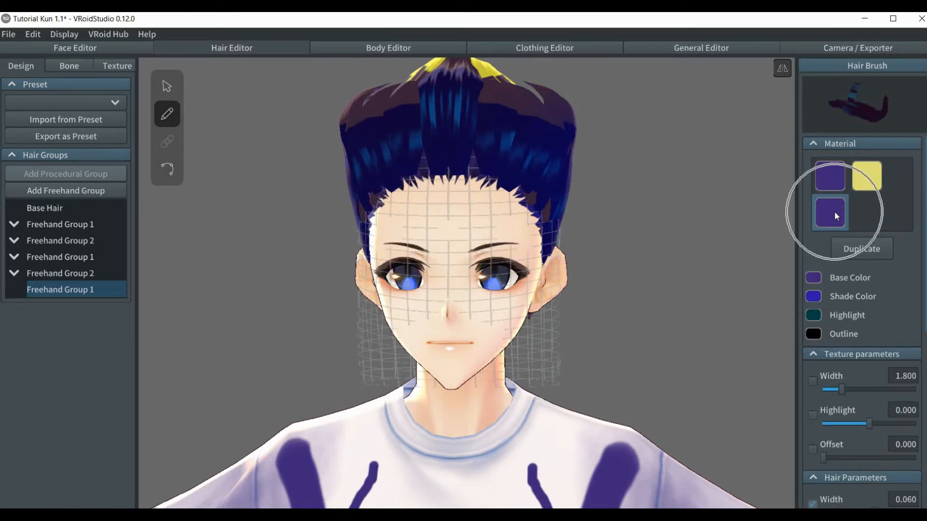
key(ctrl)
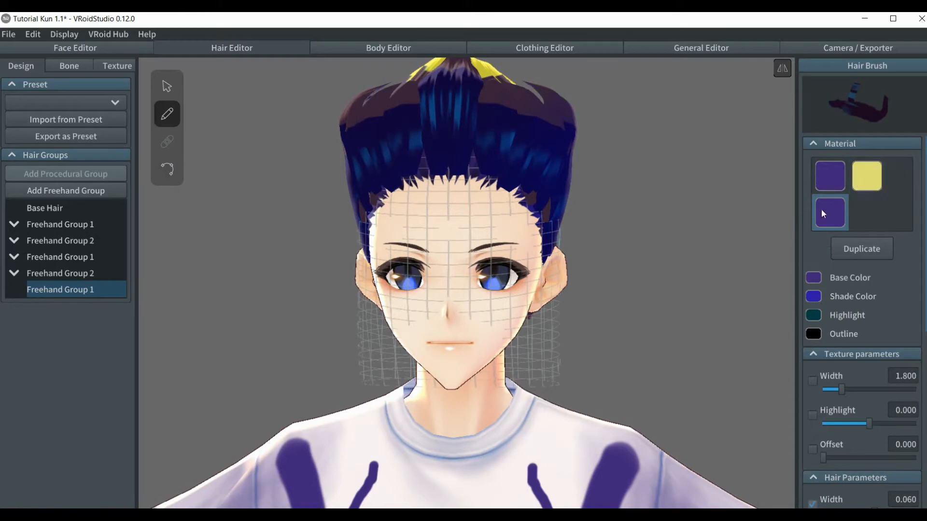
click(115, 66)
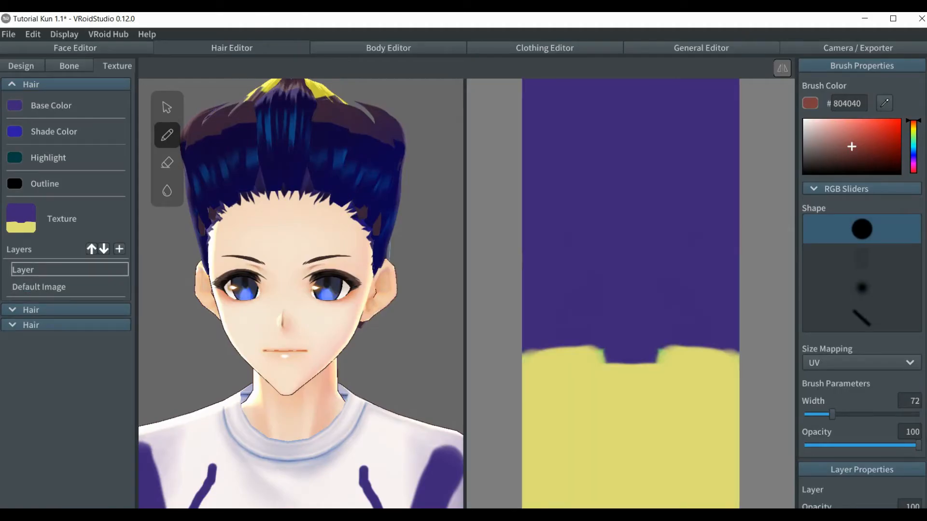
- Select the third hair texture's Default Image layer and return to the hair design editing
click(14, 85)
click(18, 116)
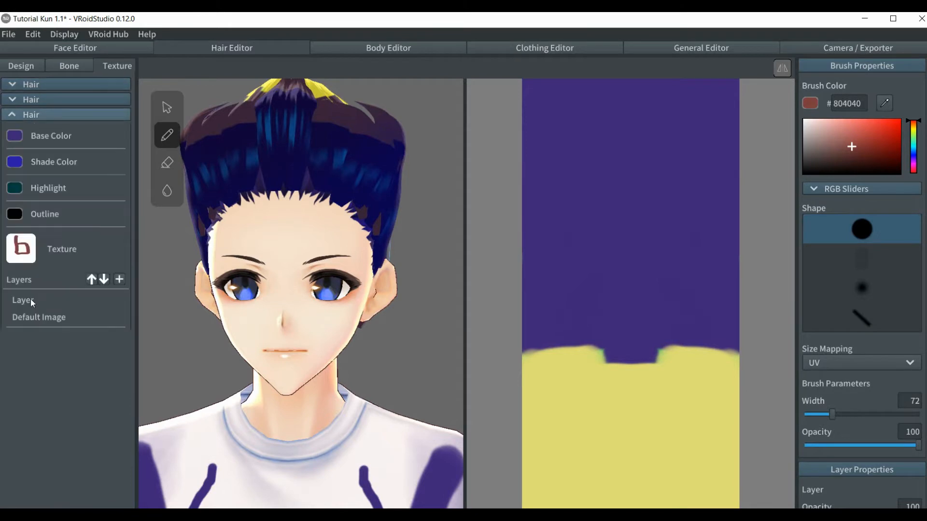
click(42, 317)
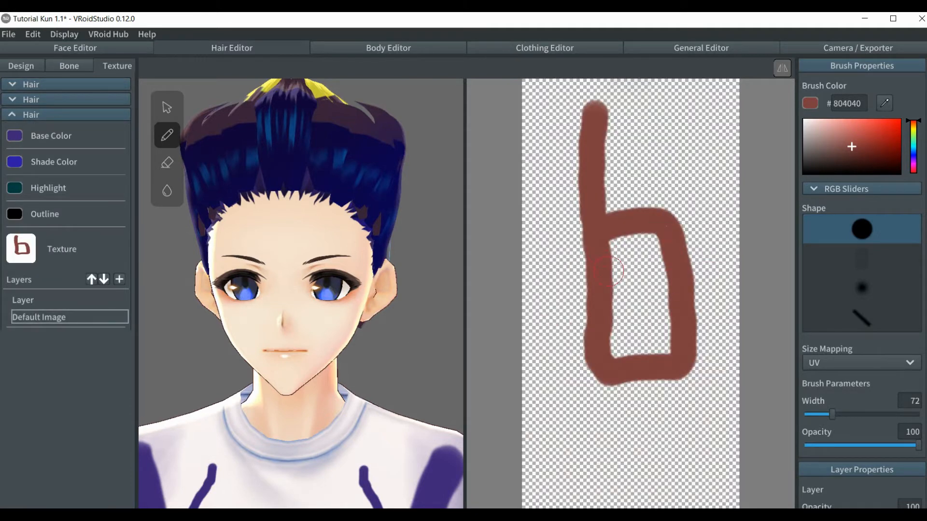
click(18, 70)
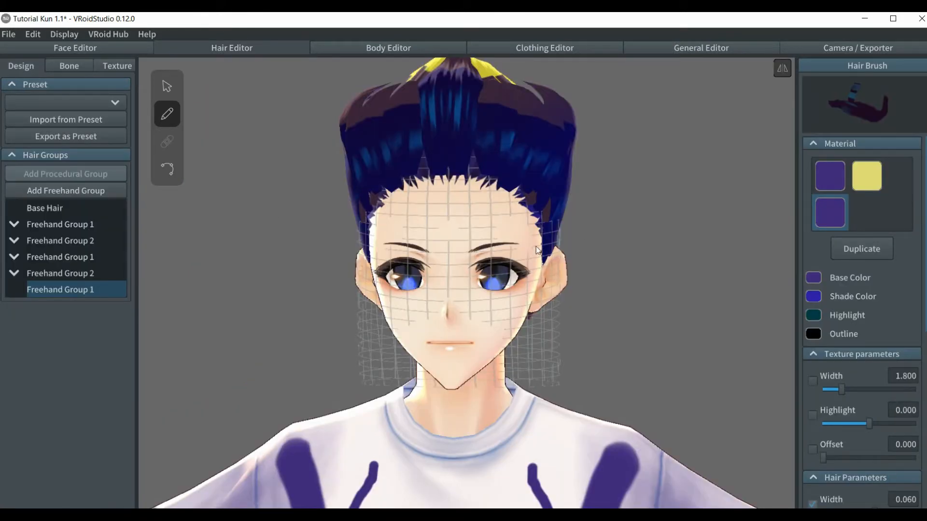
- Turn off mirrored drawing and draw one freehand hair stroke from the character's left temple across the brow to the opposite eyebrow
mouse_move(554, 248)
mouse_down()
mouse_move(535, 236)
mouse_move(458, 233)
mouse_move(385, 249)
mouse_move(351, 276)
mouse_up()
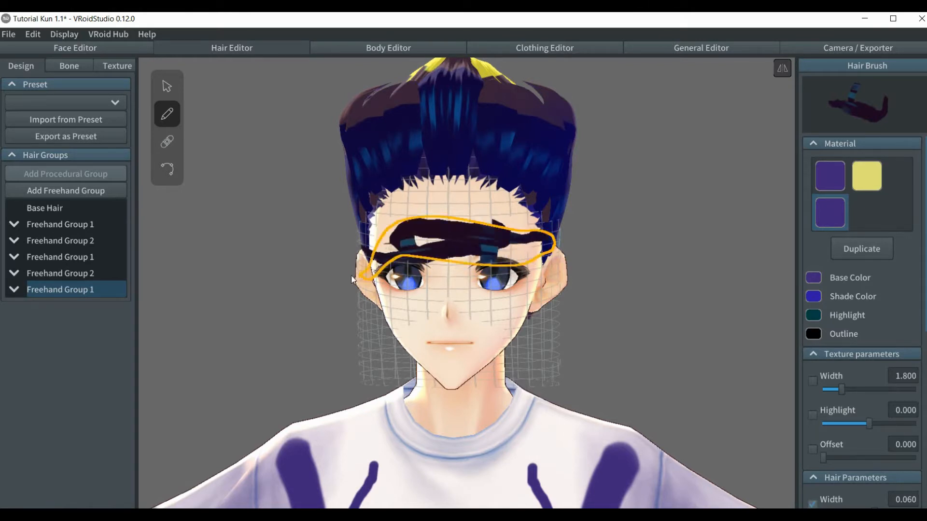
key(ctrl+z)
click(783, 71)
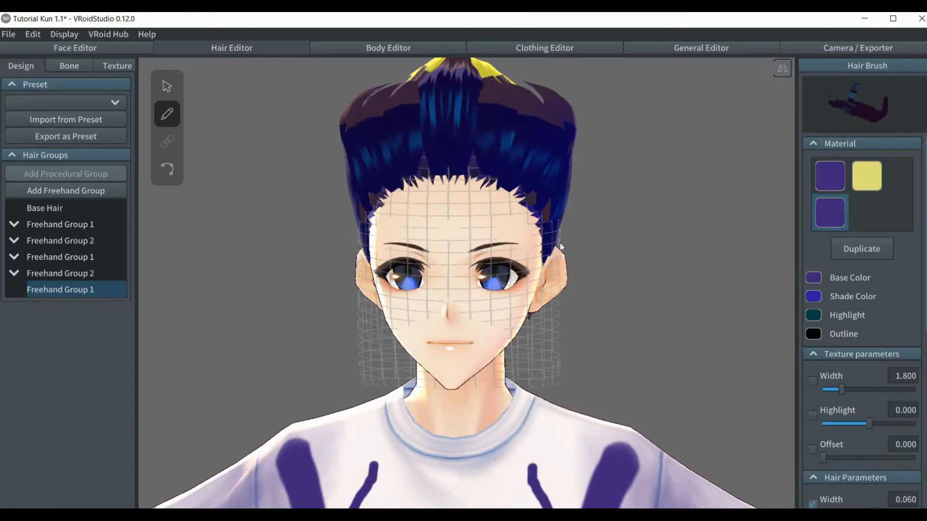
drag(559, 243, 384, 261)
key(ctrl+z)
mouse_move(561, 240)
mouse_down()
mouse_move(438, 255)
mouse_move(456, 270)
mouse_up()
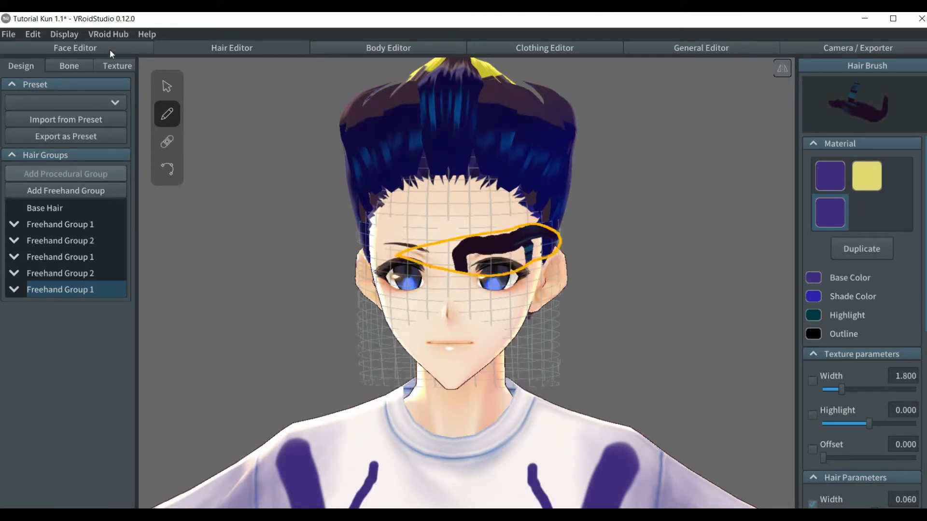
- Trim the outer right edge of the loop on the third hair texture's Default Image layer and thicken that side inward in 804040
click(115, 66)
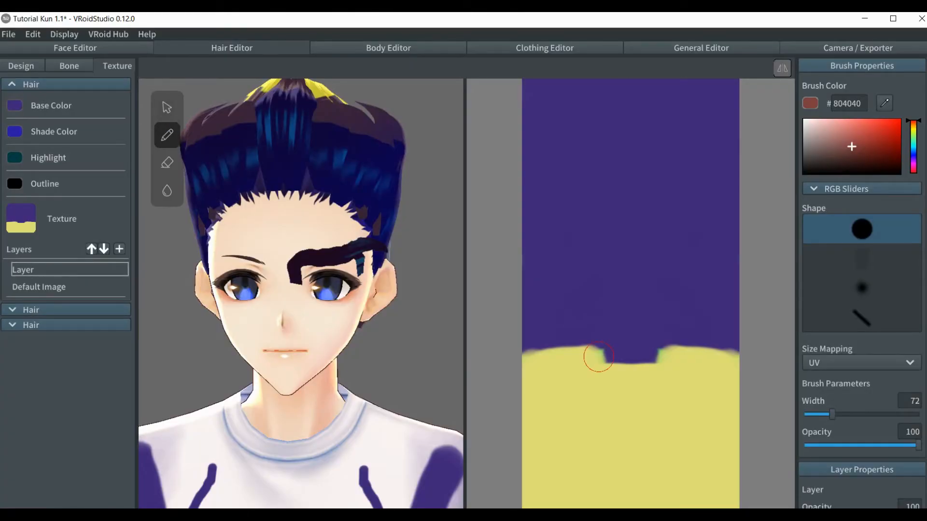
click(29, 85)
click(14, 114)
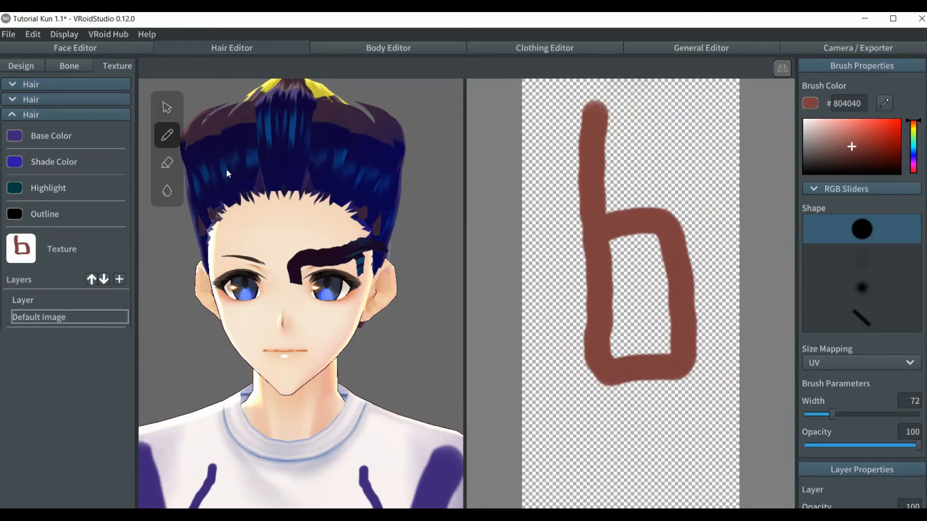
click(164, 167)
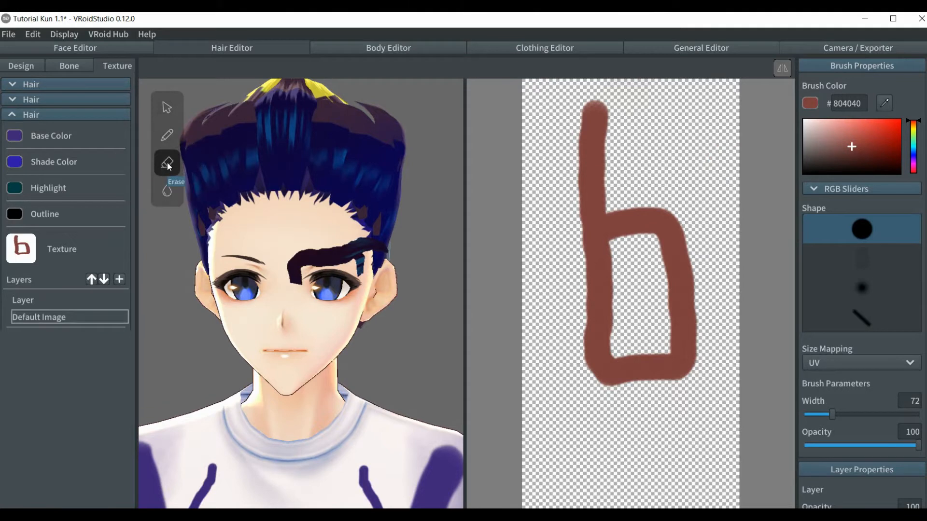
drag(688, 211, 695, 372)
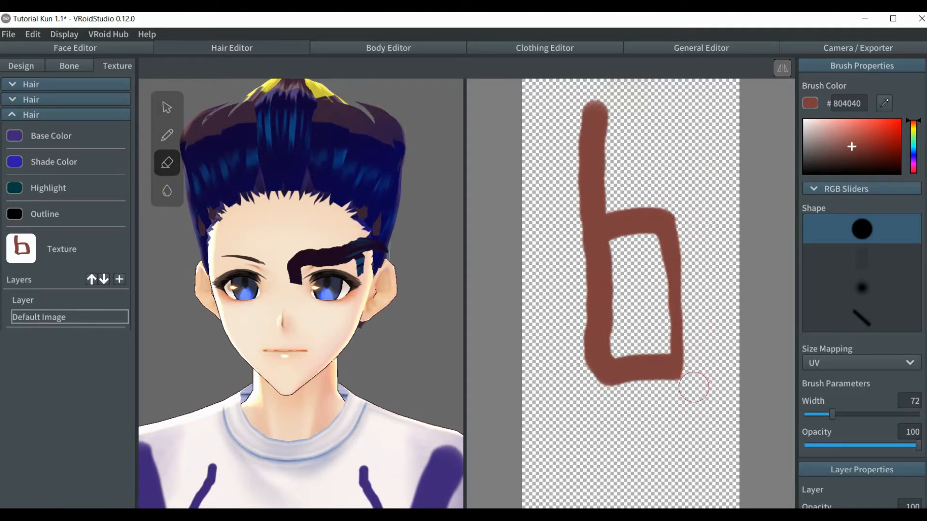
click(167, 135)
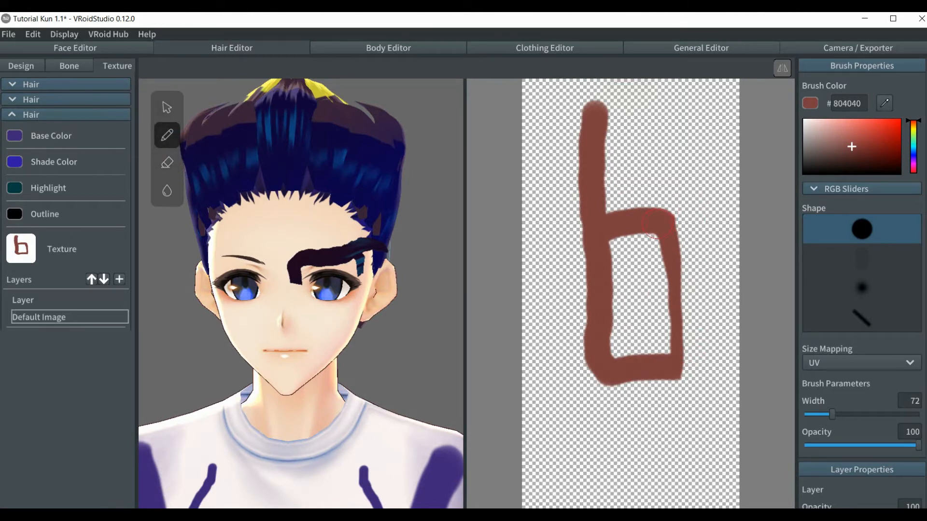
drag(658, 236, 664, 362)
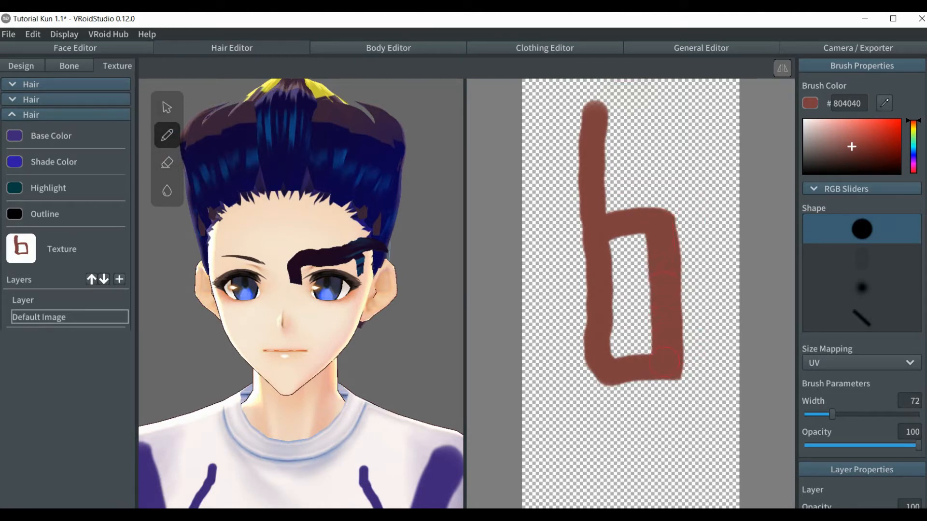
- Paint a short stub on the left side of the loop and widen the stem and the loop's left side outward
drag(586, 279, 562, 294)
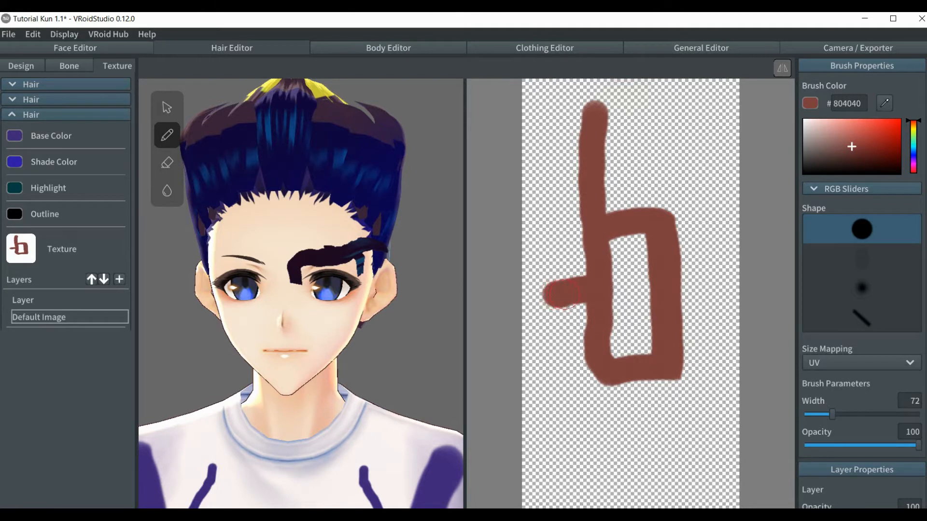
mouse_move(582, 110)
mouse_down()
mouse_move(575, 189)
mouse_move(591, 393)
mouse_move(575, 338)
mouse_move(582, 170)
mouse_up()
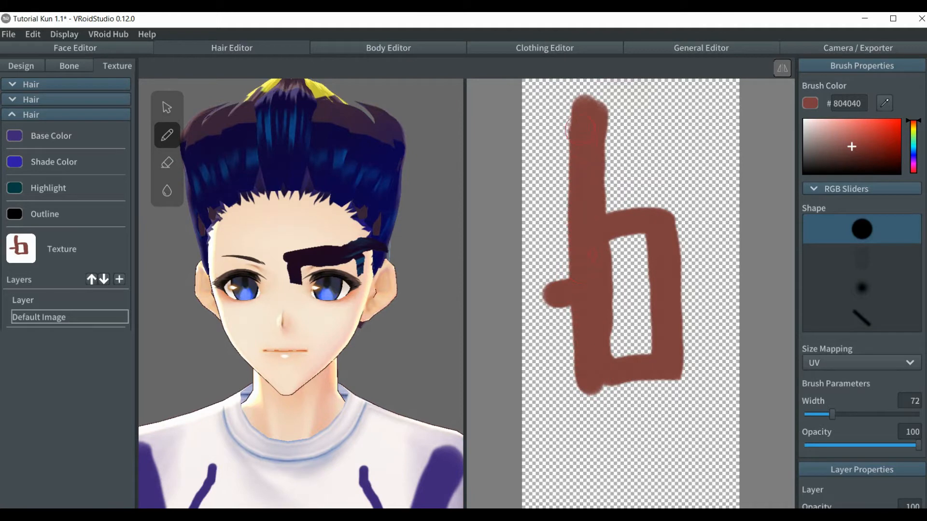
mouse_move(582, 129)
mouse_down()
mouse_move(568, 114)
mouse_move(559, 191)
mouse_up()
key(ctrl+z)
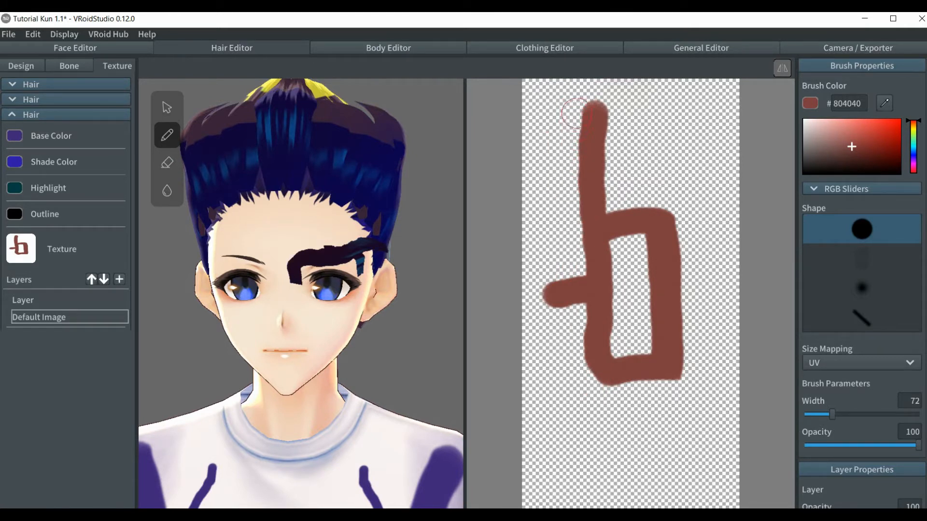
mouse_move(576, 113)
mouse_down()
mouse_move(578, 322)
mouse_move(586, 371)
mouse_move(602, 373)
mouse_up()
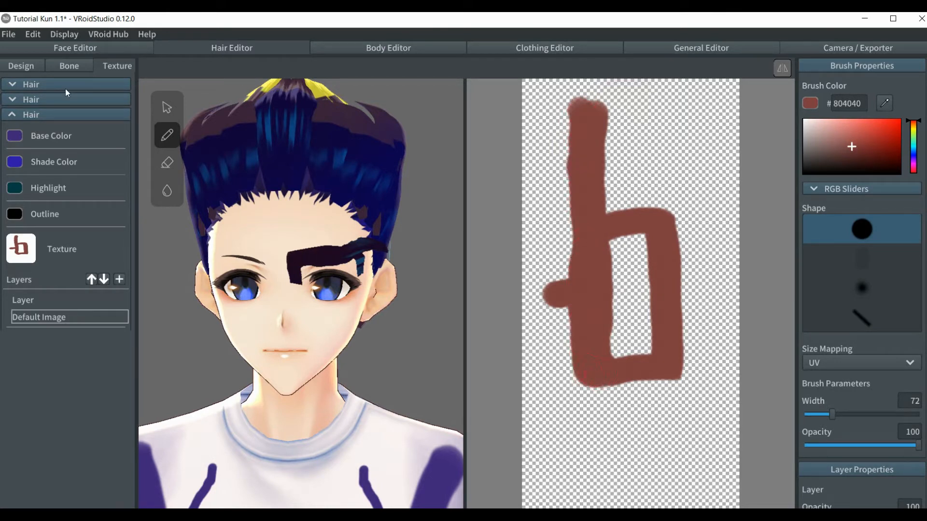
- Erase the loop's right side, inner left edge and side stub, and repaint the right side closer in to narrow the loop
click(167, 162)
mouse_move(660, 192)
mouse_down()
mouse_move(676, 317)
mouse_move(666, 404)
mouse_move(659, 210)
mouse_move(634, 250)
mouse_move(602, 253)
mouse_move(597, 346)
mouse_move(623, 344)
mouse_move(611, 327)
mouse_move(610, 271)
mouse_up()
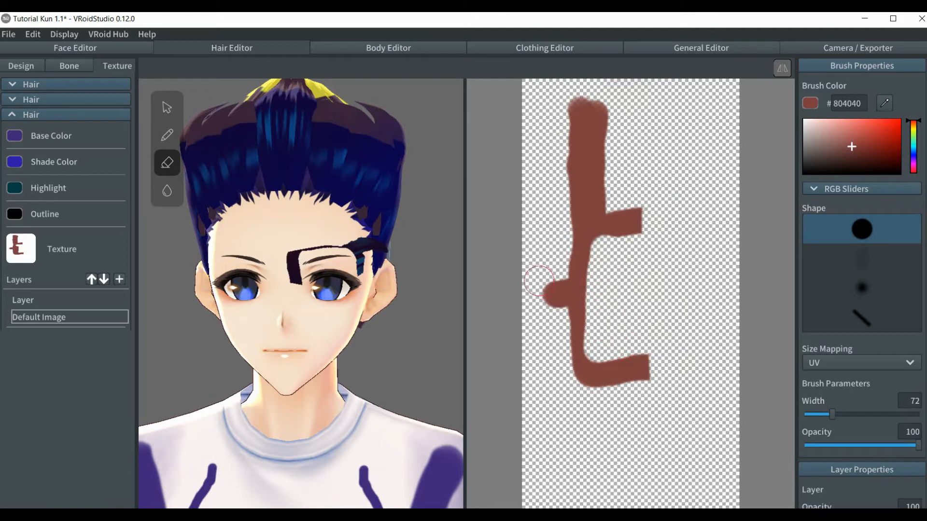
mouse_move(538, 281)
mouse_down()
mouse_move(536, 269)
mouse_move(552, 300)
mouse_move(551, 281)
mouse_up()
click(167, 137)
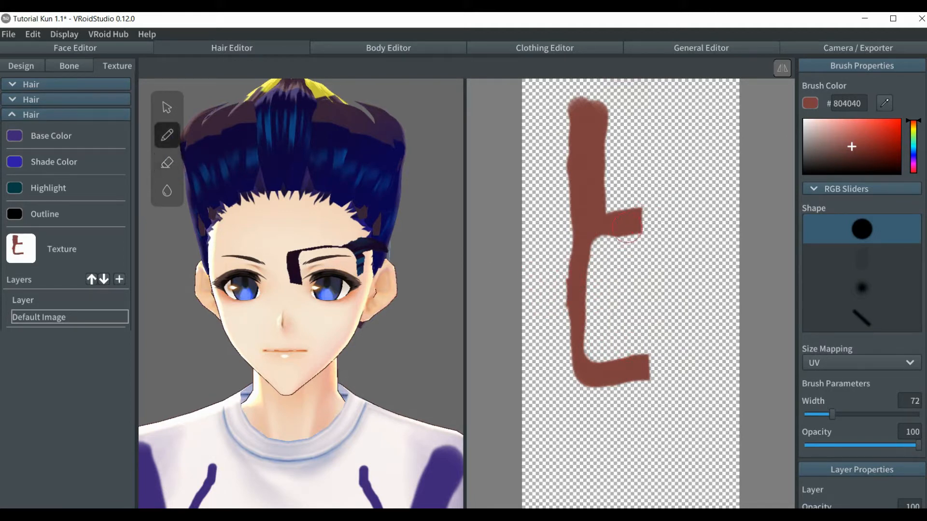
mouse_move(626, 227)
mouse_down()
mouse_move(636, 235)
mouse_move(638, 372)
mouse_up()
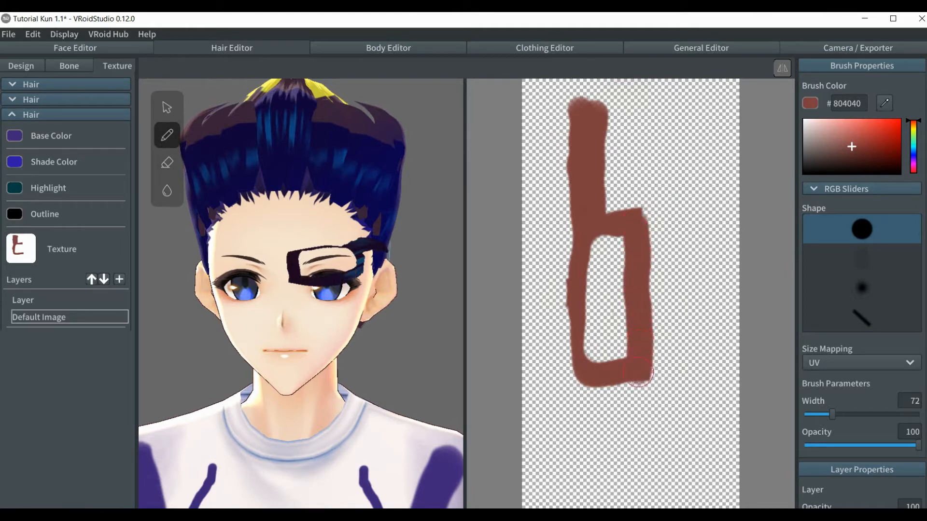
- Edit the mask stroke's control points in the hair design, lowering the three between the outer eye and the nose bridge
click(31, 71)
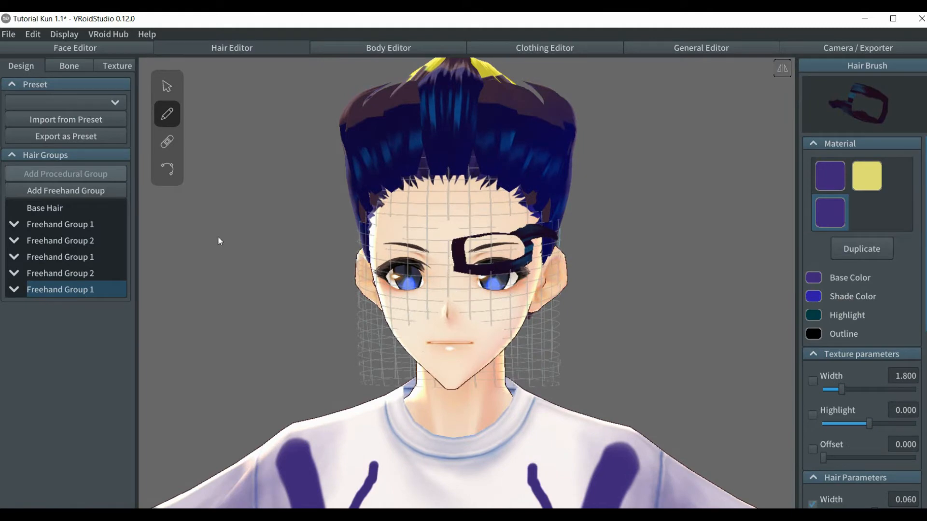
click(167, 169)
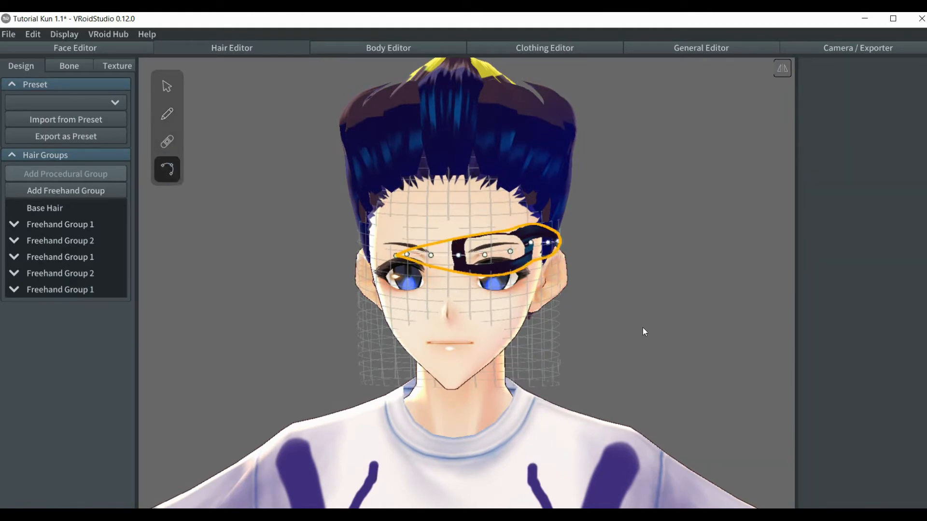
scroll(644, 332, up, 5)
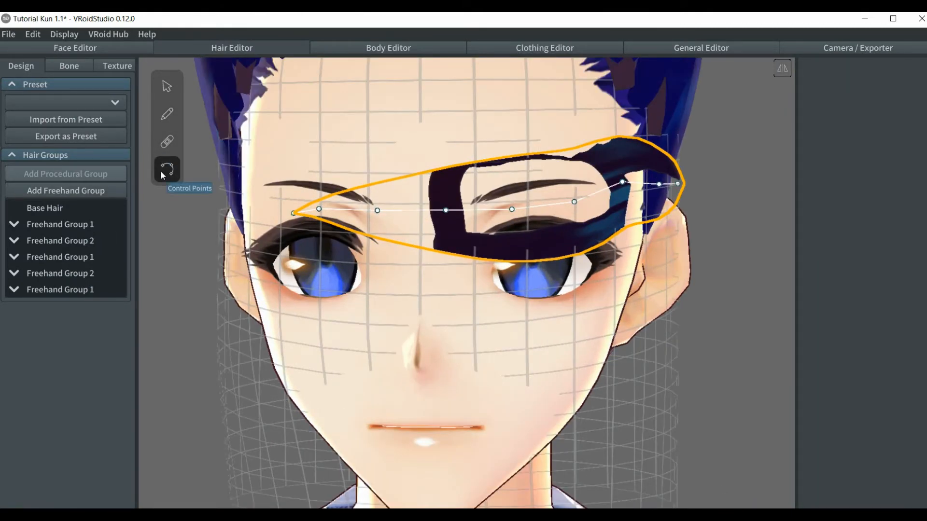
click(163, 175)
click(163, 176)
click(163, 176)
drag(573, 201, 575, 232)
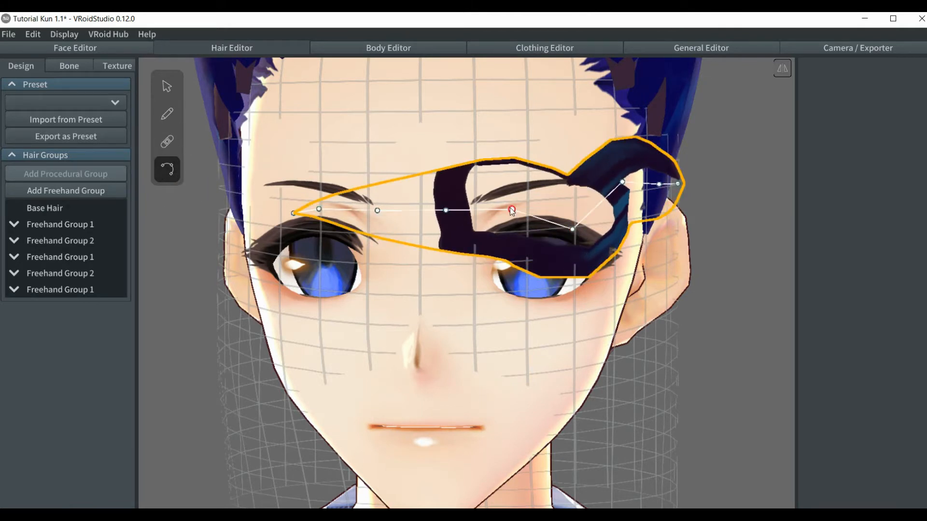
drag(512, 211, 510, 235)
drag(445, 211, 444, 239)
- Lower the temple-side control point and drop the eye and nose bridge points further so the mask opening frames the eye
drag(622, 183, 625, 213)
drag(574, 231, 574, 250)
drag(511, 235, 511, 255)
drag(441, 245, 440, 263)
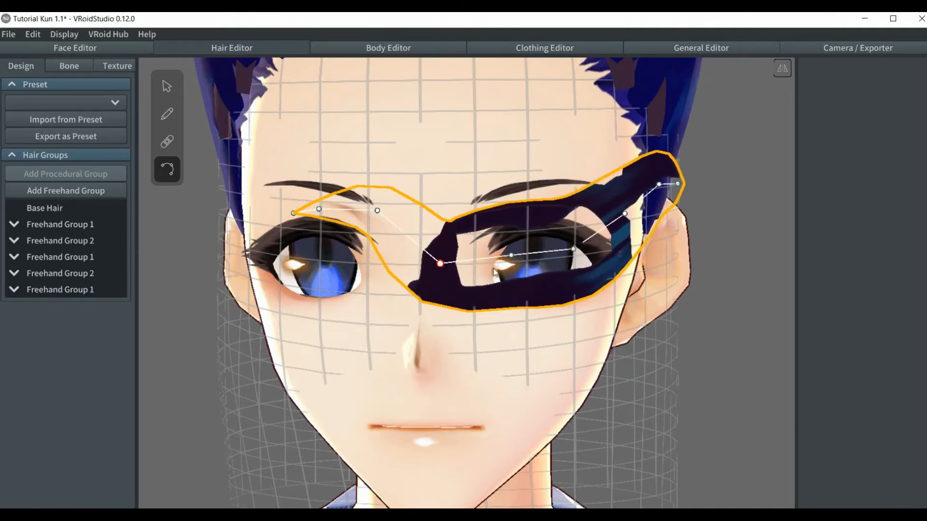
- Lower the mask stroke's three control points between the temple and the ear, working from the side of the head
mouse_move(694, 263)
right_down()
mouse_move(706, 272)
mouse_move(688, 271)
right_up()
drag(549, 198, 555, 223)
drag(626, 194, 644, 214)
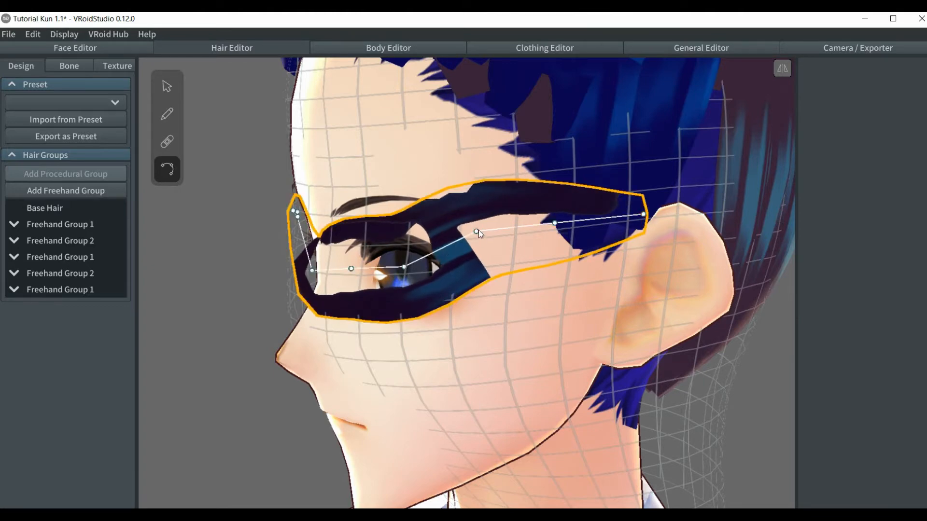
drag(476, 233, 477, 252)
- Lower the control point by the opposite eye and nudge the eye and nose bridge points to straighten the mask's inner edge
right_drag(258, 269, 286, 266)
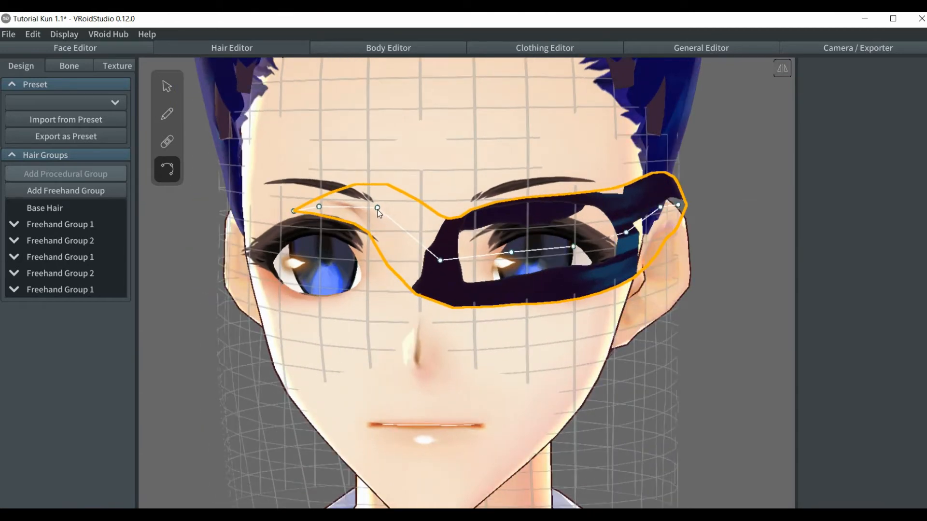
drag(377, 208, 373, 233)
drag(572, 247, 574, 253)
drag(513, 251, 508, 259)
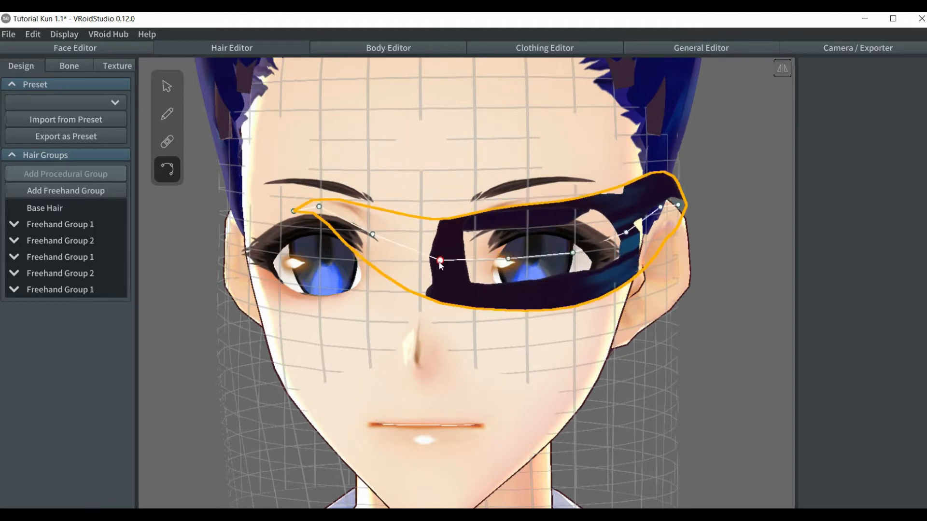
drag(439, 261, 438, 264)
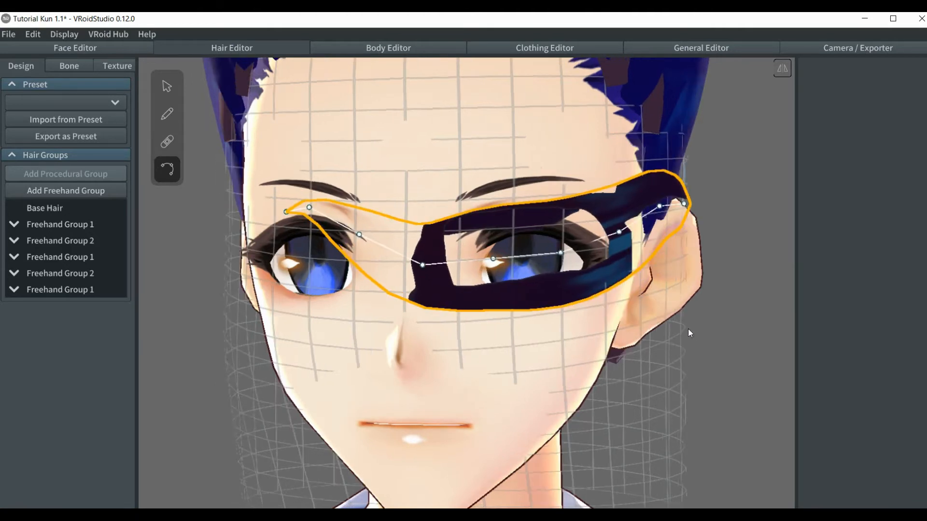
right_drag(689, 331, 677, 343)
drag(509, 300, 507, 306)
- Deselect the mask stroke and examine its fit around the eye from both sides and the front
right_drag(256, 274, 292, 269)
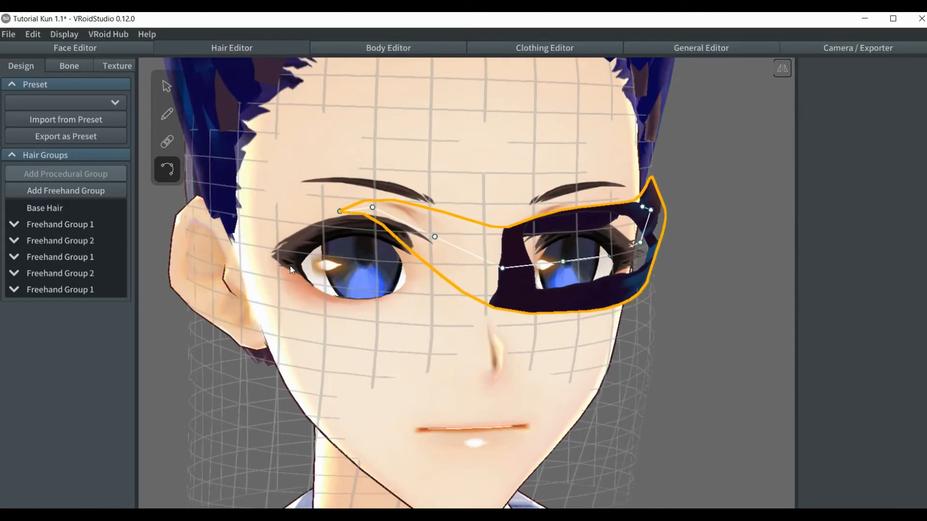
scroll(716, 296, down, 5)
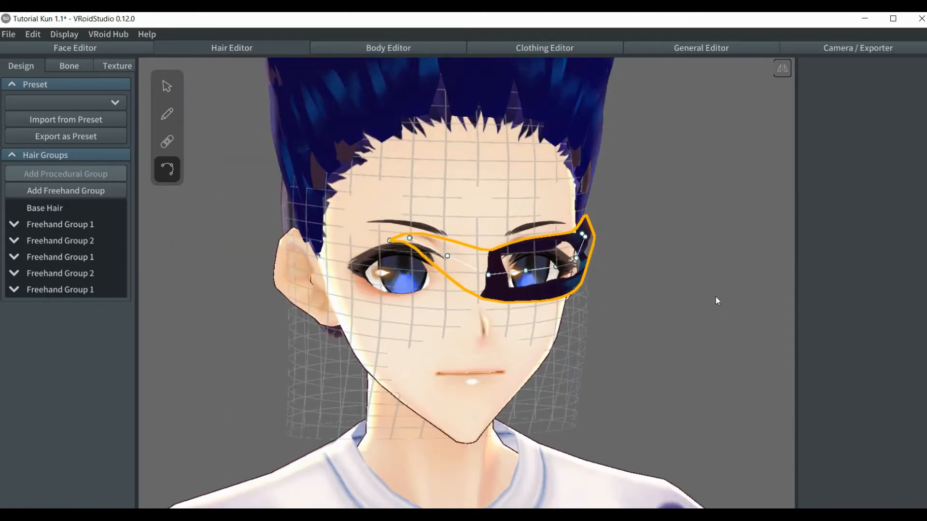
right_drag(715, 296, 656, 292)
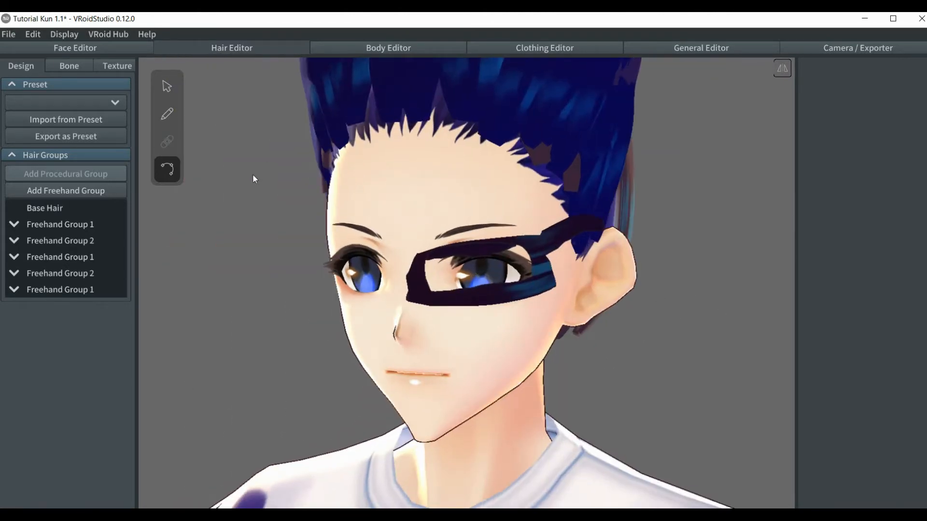
click(73, 291)
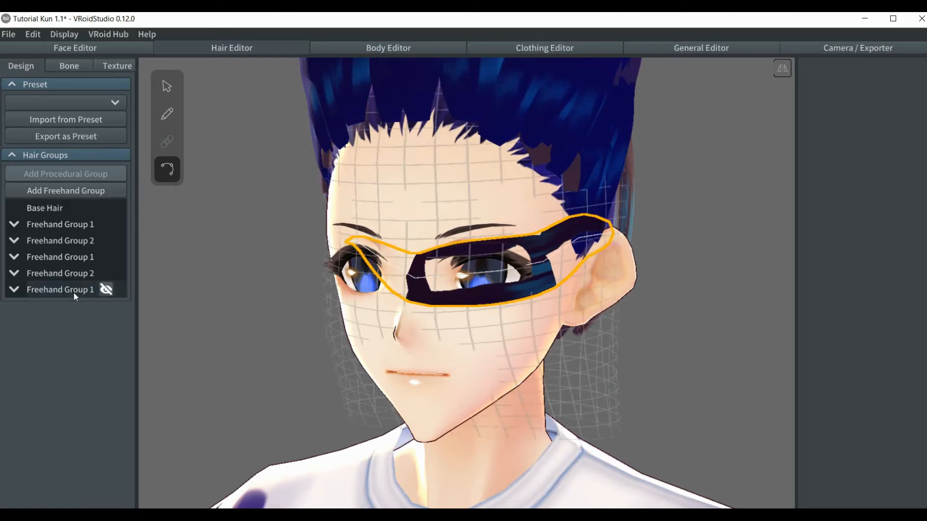
click(268, 373)
right_drag(271, 372, 276, 372)
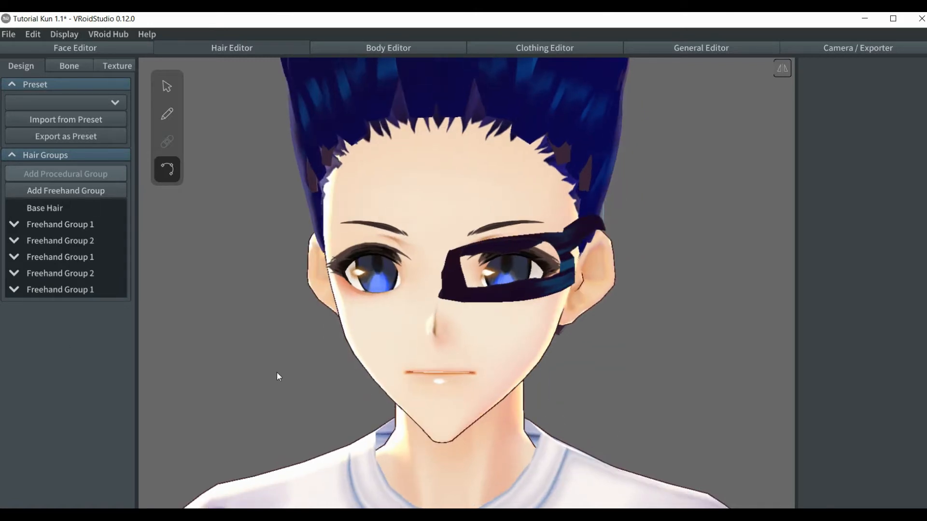
- Duplicate the lower purple hair material and assign the copy to the hair Brush
click(167, 115)
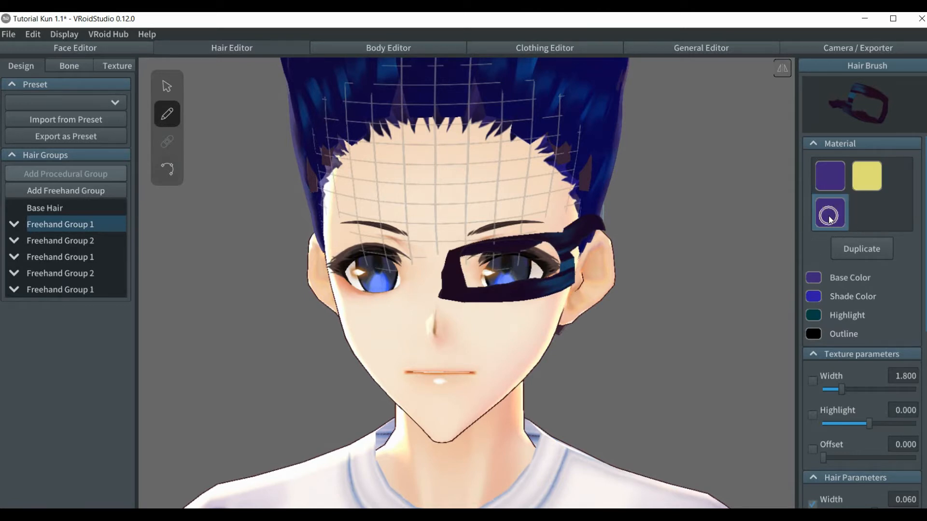
click(850, 251)
click(867, 219)
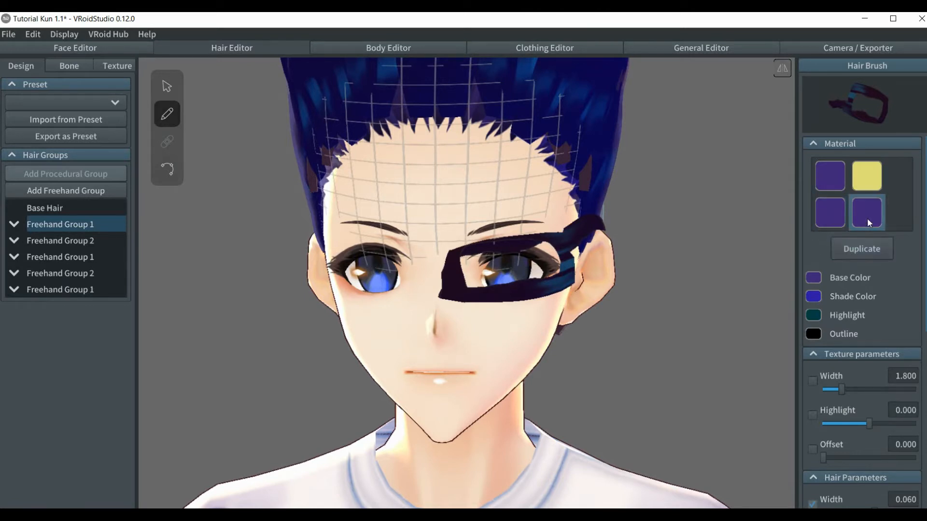
- Open the fourth hair material's texture and examine the mask pattern on its Default Image layer
click(113, 66)
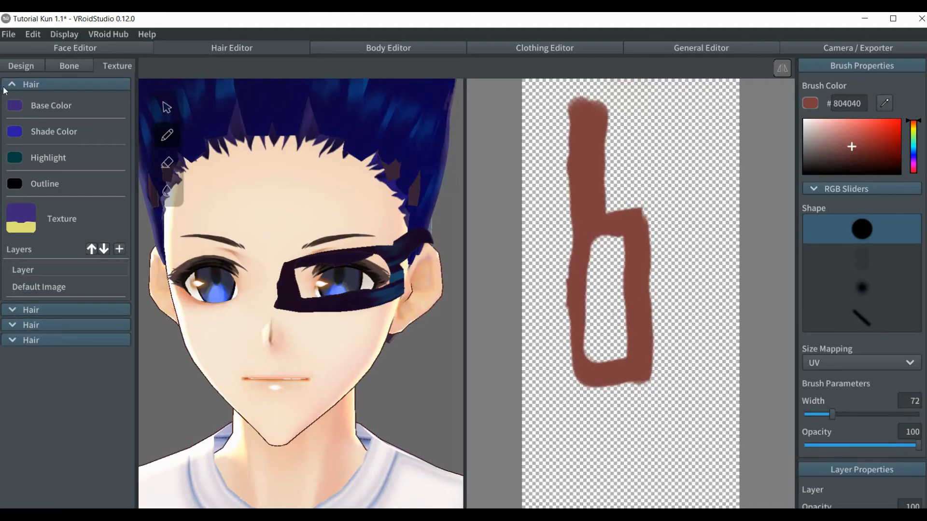
click(11, 84)
click(11, 129)
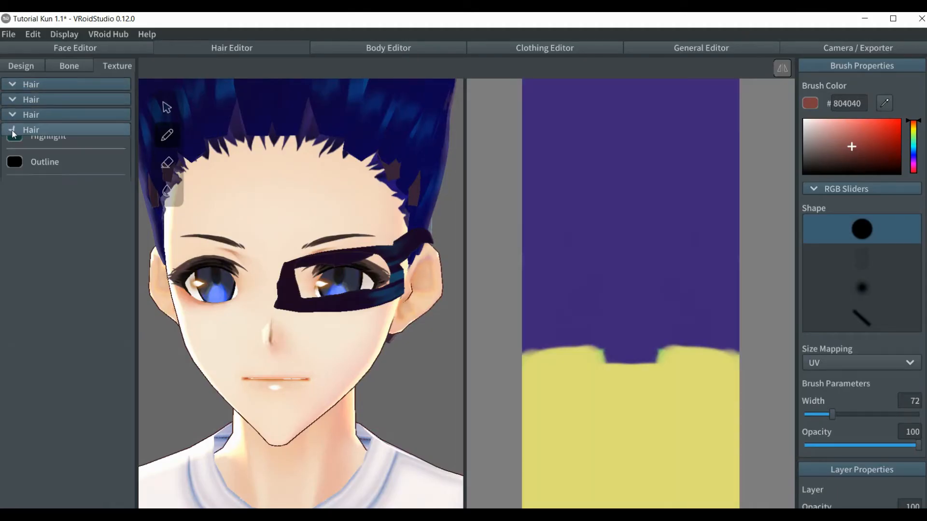
click(42, 339)
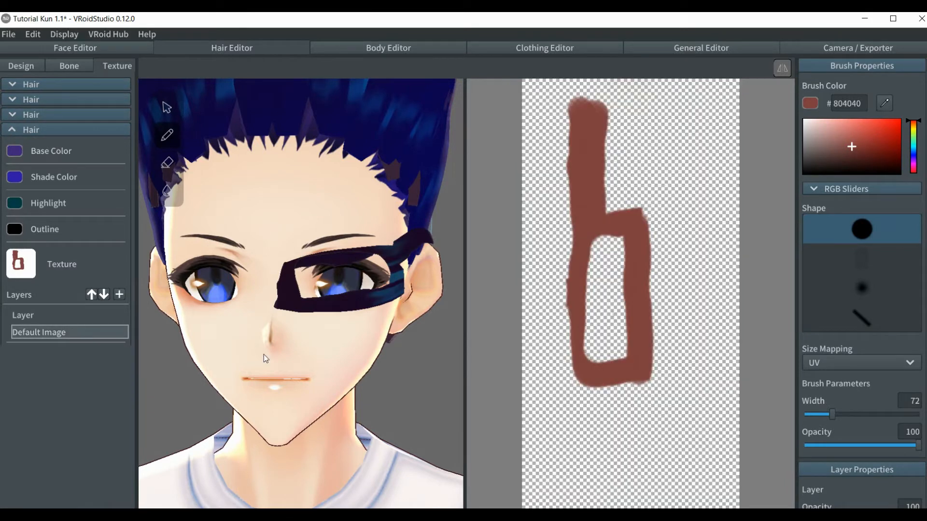
- Add a new freehand hair group and draw a mask stroke across the uncovered eye toward the opposite eye
click(19, 65)
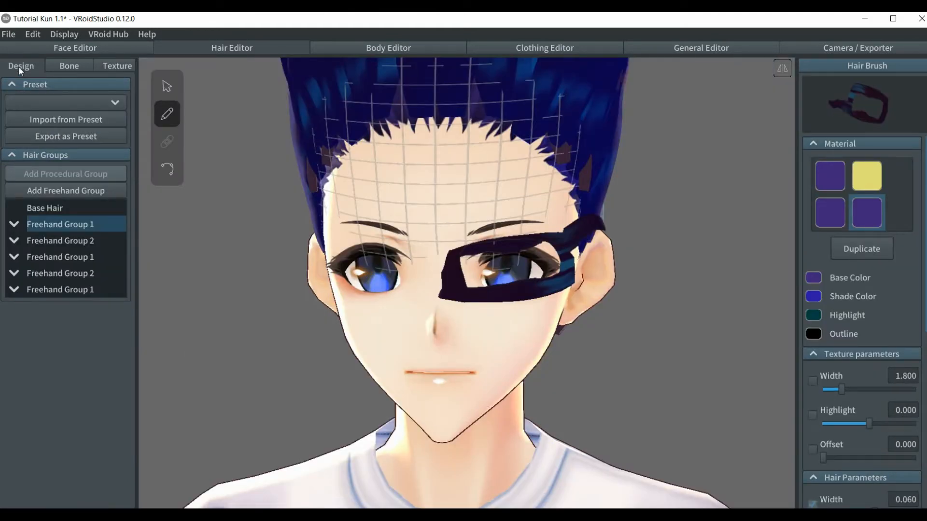
click(68, 190)
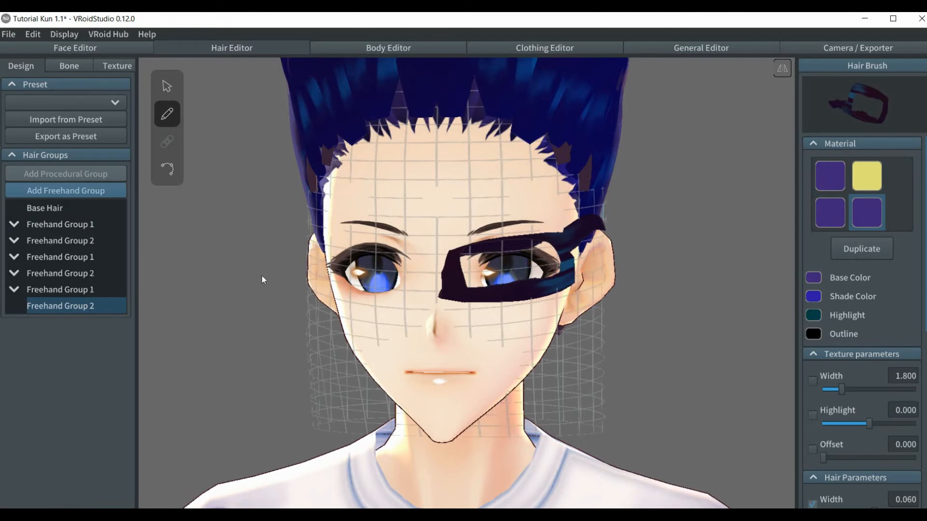
right_drag(257, 276, 309, 246)
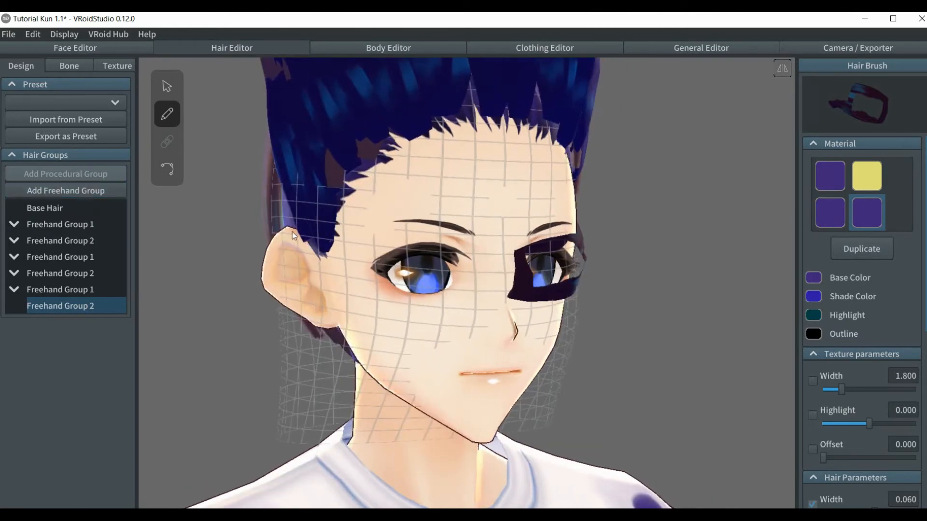
drag(375, 256, 559, 278)
right_drag(592, 299, 313, 267)
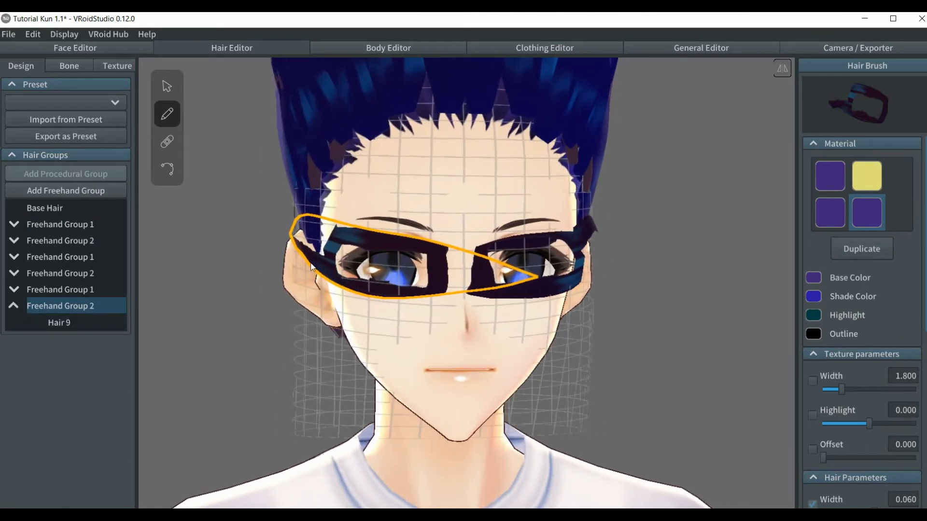
- Show the fourth hair material's Default Image layer for painting
click(120, 66)
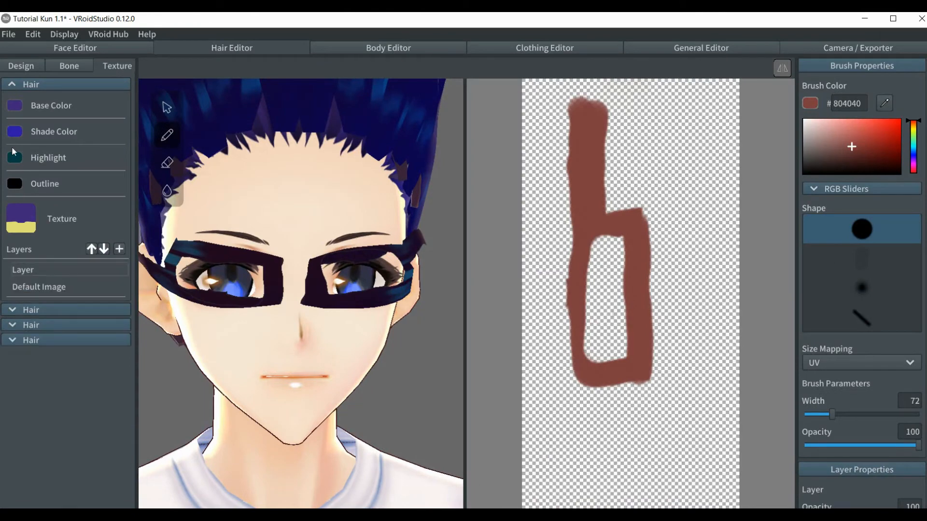
click(10, 85)
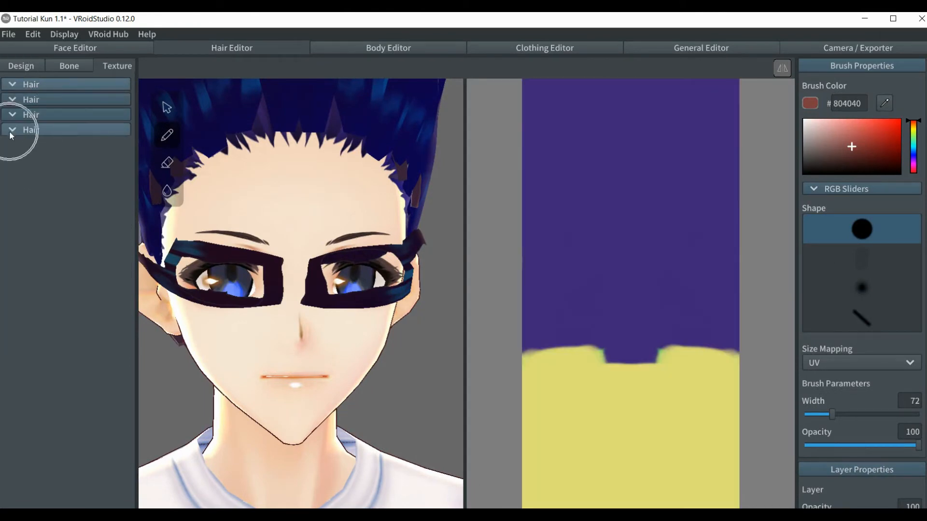
click(9, 130)
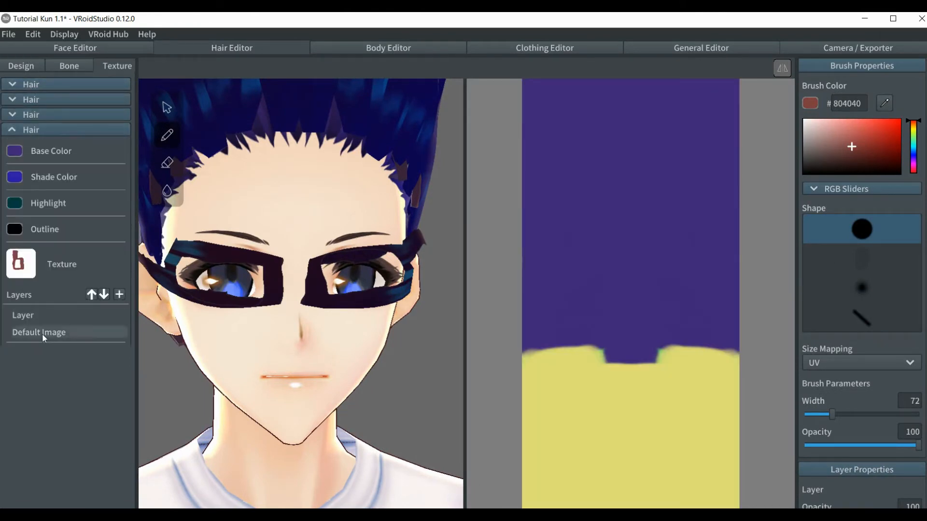
click(43, 334)
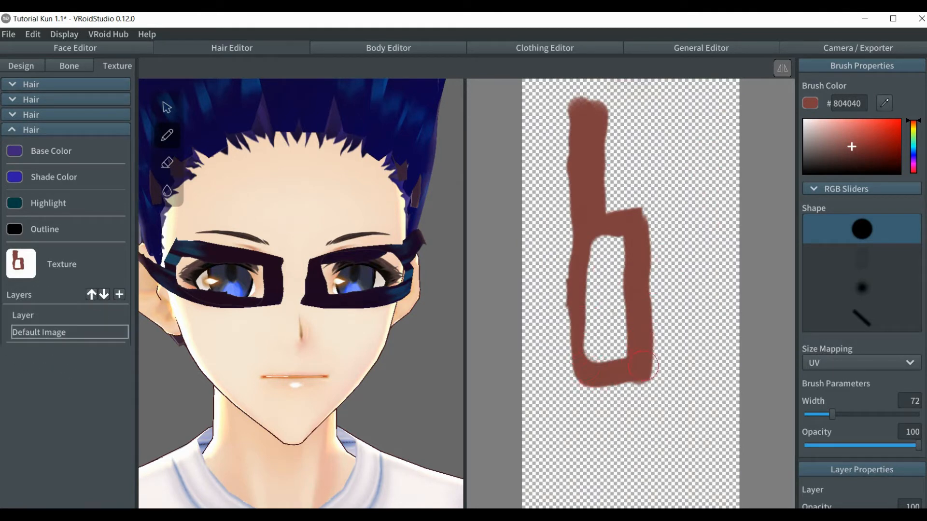
- Try to extend the right side of the texture's mask loop downward, undoing each trial stroke
drag(643, 367, 644, 412)
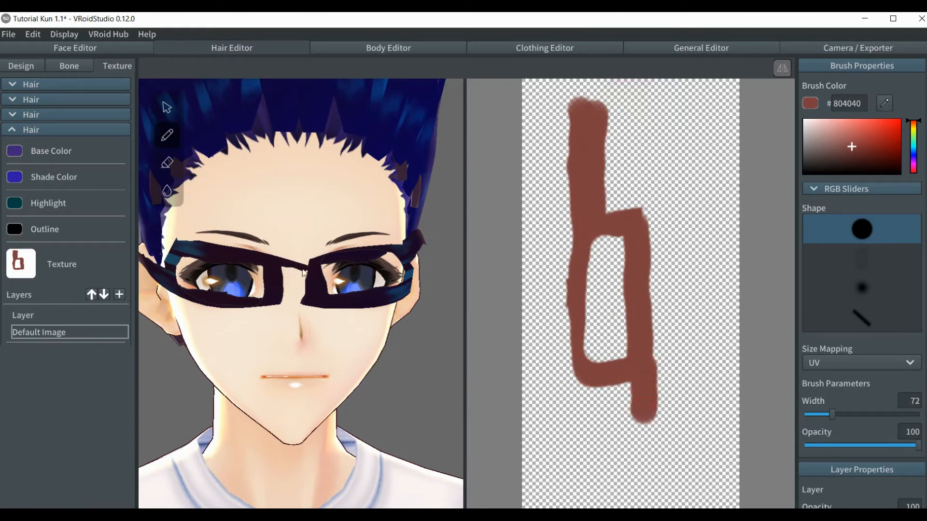
key(ctrl+z)
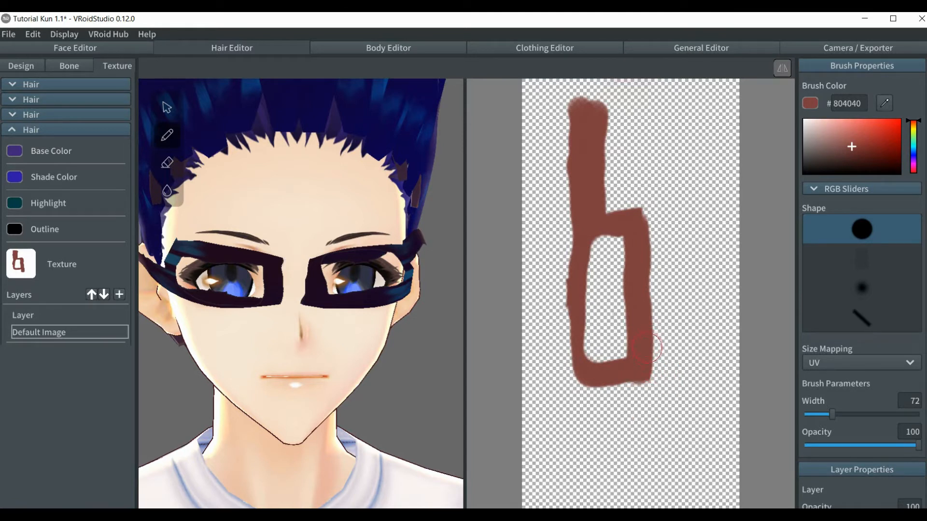
drag(646, 347, 652, 405)
key(ctrl+z)
- Paint a second vertical bar in #804040 above the right side of the mask loop, undoing the misplaced strokes
drag(646, 116, 652, 219)
key(ctrl+z)
drag(642, 239, 636, 171)
key(ctrl+z)
drag(636, 108, 640, 211)
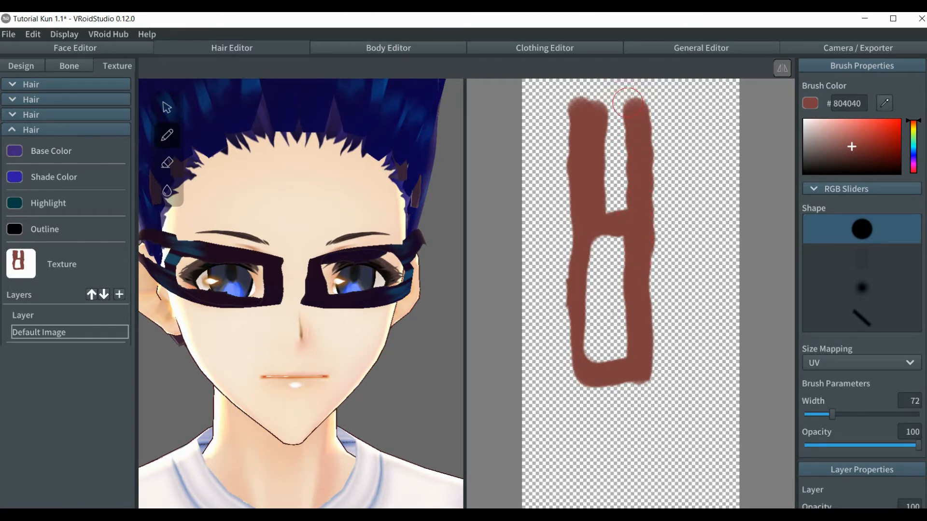
mouse_move(628, 103)
mouse_down()
mouse_move(620, 155)
mouse_move(633, 202)
mouse_up()
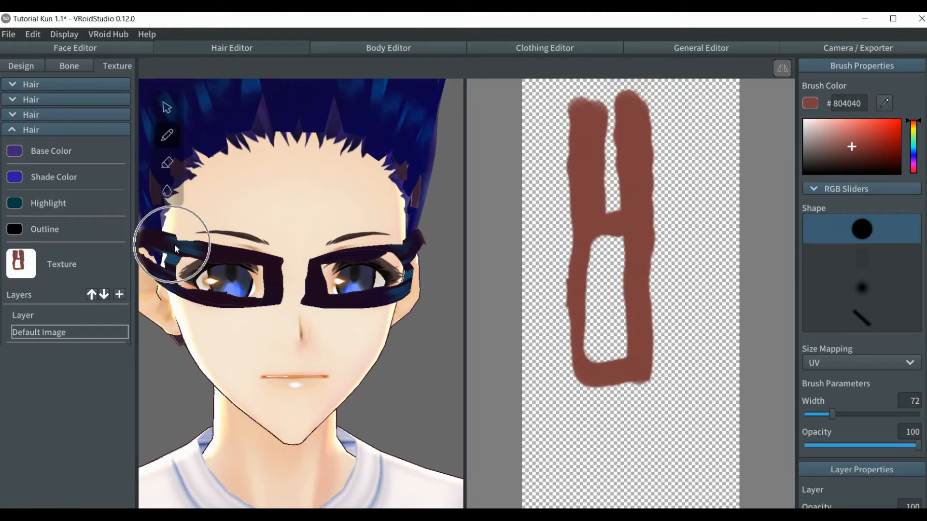
- Erase the original left bar above the mask loop and thin the outer edge of the pattern's right side
click(166, 161)
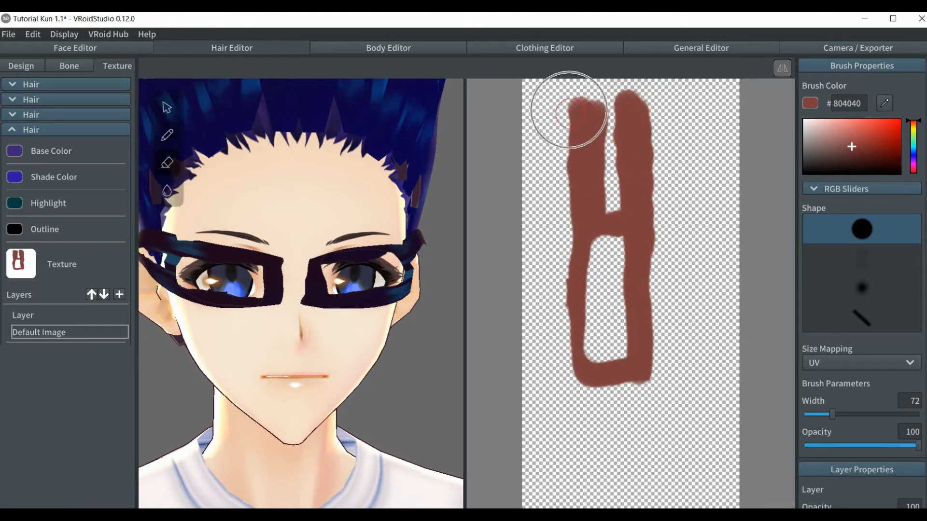
mouse_move(572, 99)
mouse_down()
mouse_move(573, 129)
mouse_move(596, 108)
mouse_move(600, 181)
mouse_move(577, 203)
mouse_move(589, 149)
mouse_move(595, 200)
mouse_move(572, 207)
mouse_move(598, 114)
mouse_move(607, 185)
mouse_up()
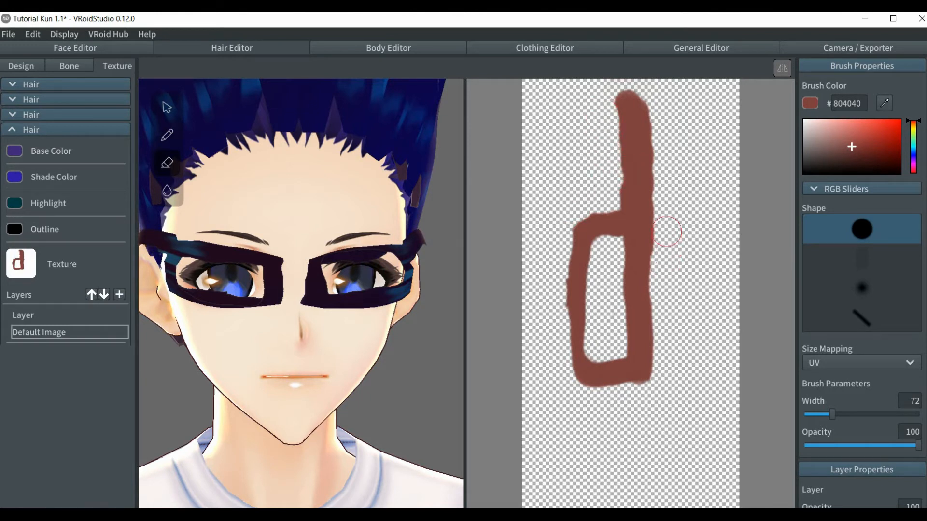
mouse_move(664, 229)
mouse_down()
mouse_move(662, 251)
mouse_move(658, 119)
mouse_move(658, 304)
mouse_up()
drag(657, 323, 655, 403)
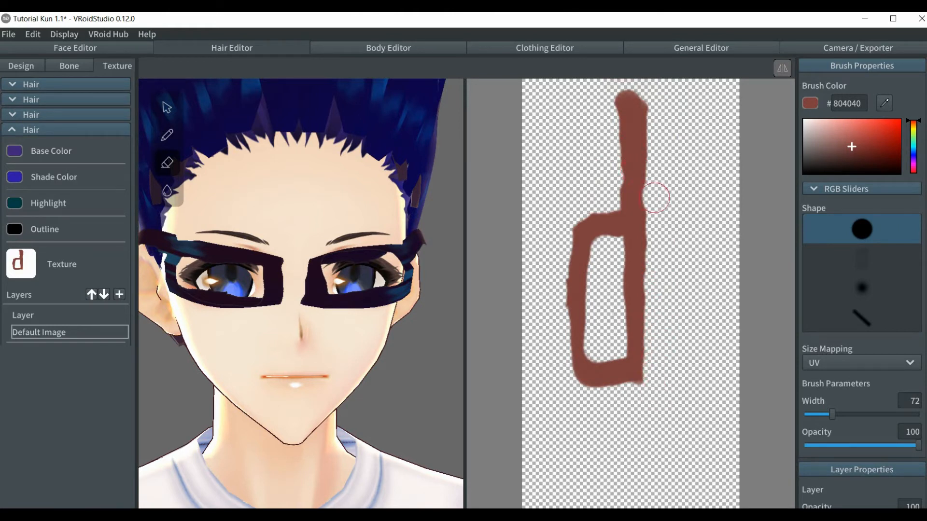
mouse_move(655, 198)
mouse_down()
mouse_move(654, 179)
mouse_move(655, 225)
mouse_move(655, 93)
mouse_up()
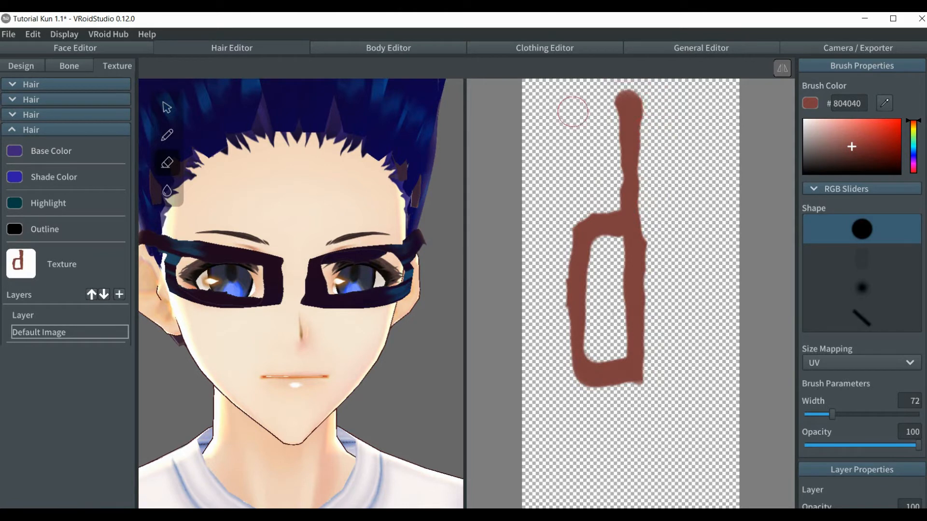
- Paint a short stub below the mask loop's lower right corner, and return to the hair design view
click(167, 135)
mouse_move(641, 379)
mouse_down()
mouse_move(636, 393)
mouse_move(631, 370)
mouse_up()
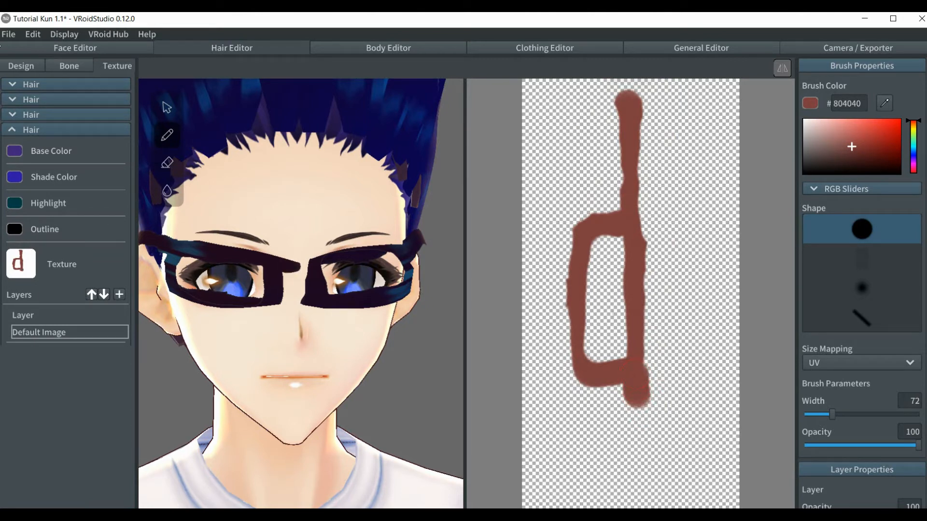
click(19, 65)
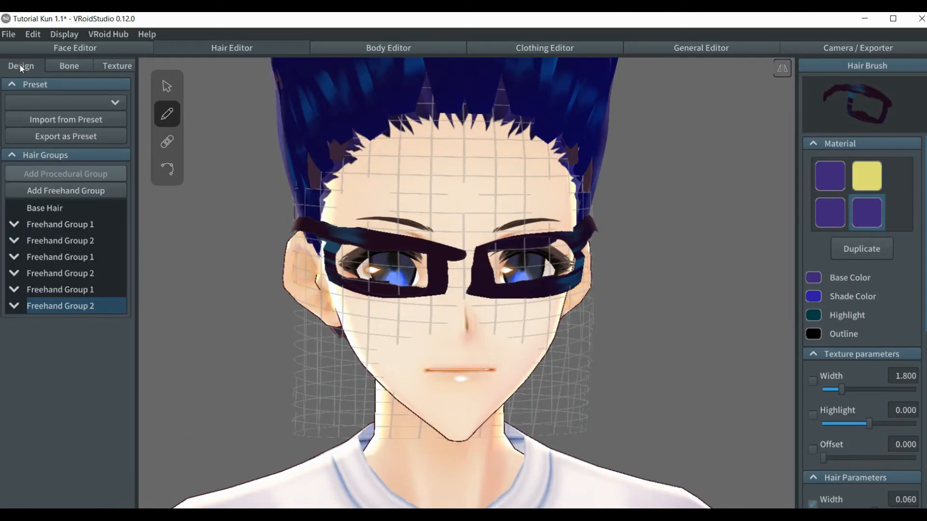
- Raise the new mask stroke's end control point by the opposite eye and nudge its nose bridge point to align both halves
click(167, 173)
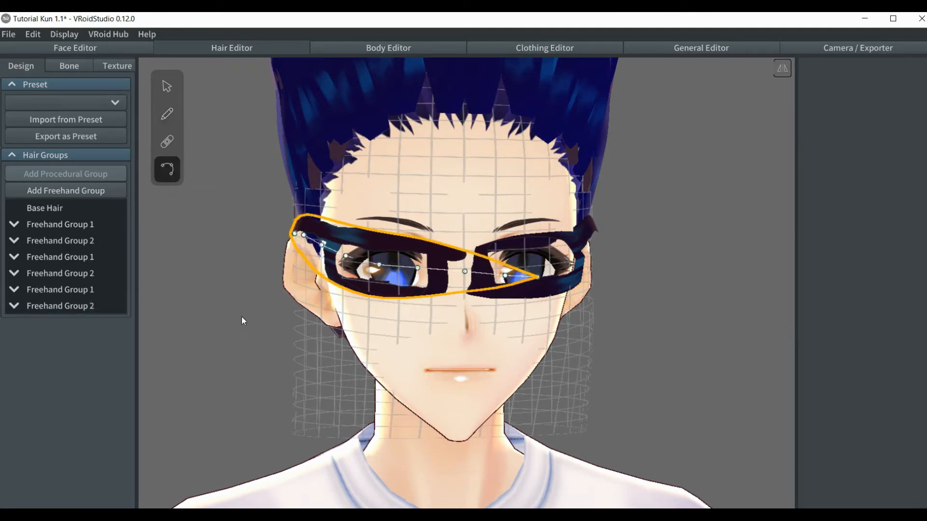
right_drag(241, 317, 239, 317)
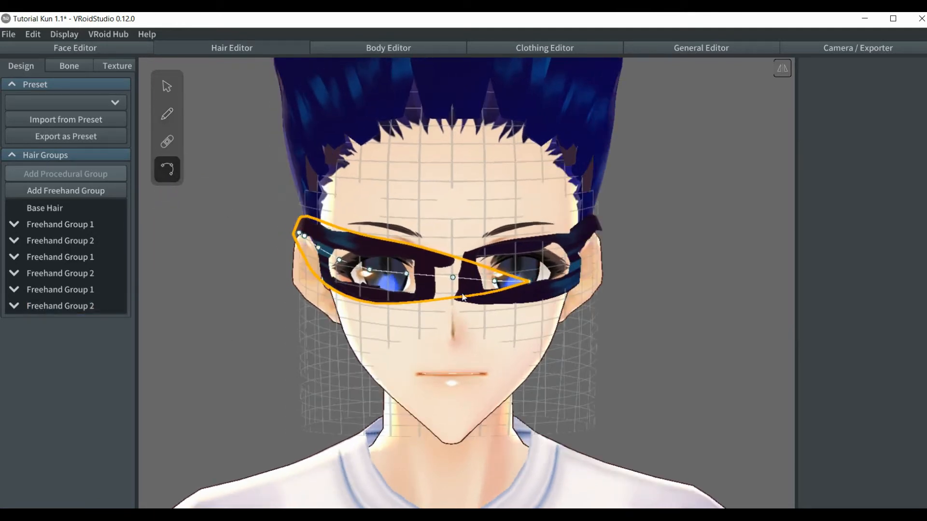
drag(530, 283, 539, 259)
drag(470, 274, 477, 272)
drag(538, 261, 544, 262)
- Move the mask stroke's end control point slightly back over the ear, and view the finished mask from the front
right_drag(264, 309, 407, 242)
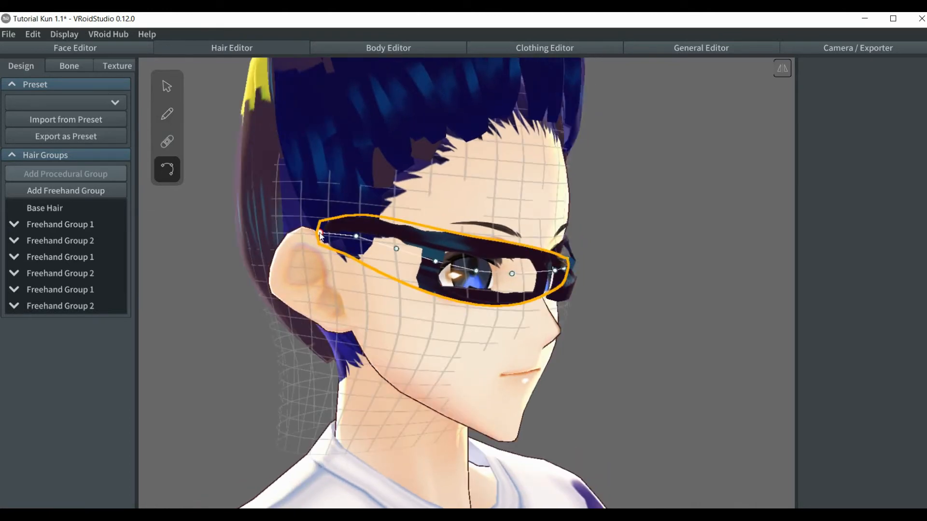
drag(318, 232, 311, 232)
mouse_move(647, 283)
right_down()
mouse_move(604, 280)
mouse_move(646, 286)
mouse_move(602, 291)
mouse_move(681, 300)
mouse_move(656, 303)
mouse_move(659, 281)
mouse_move(613, 295)
right_up()
scroll(655, 286, down, 5)
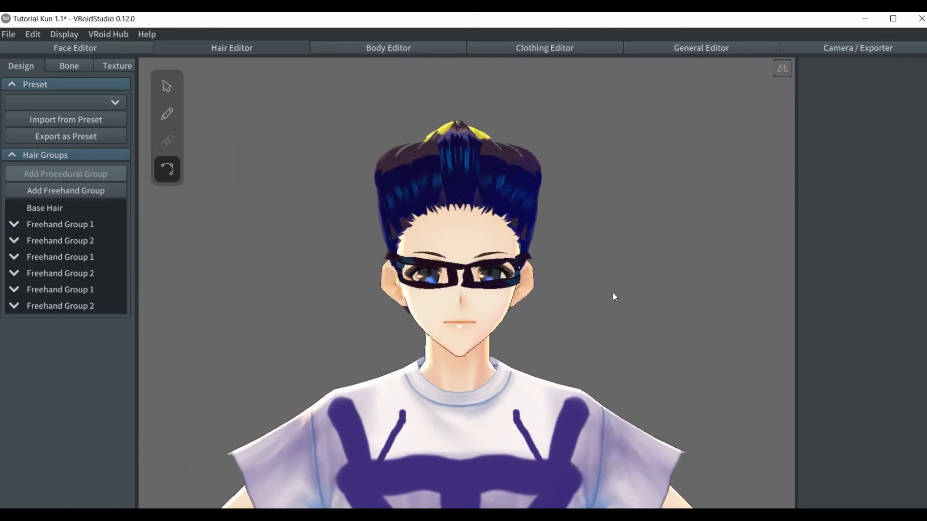
- Delete the last two freehand groups, which hold the mask strokes, and collapse the remaining Freehand Group 2
right_click(55, 307)
click(69, 301)
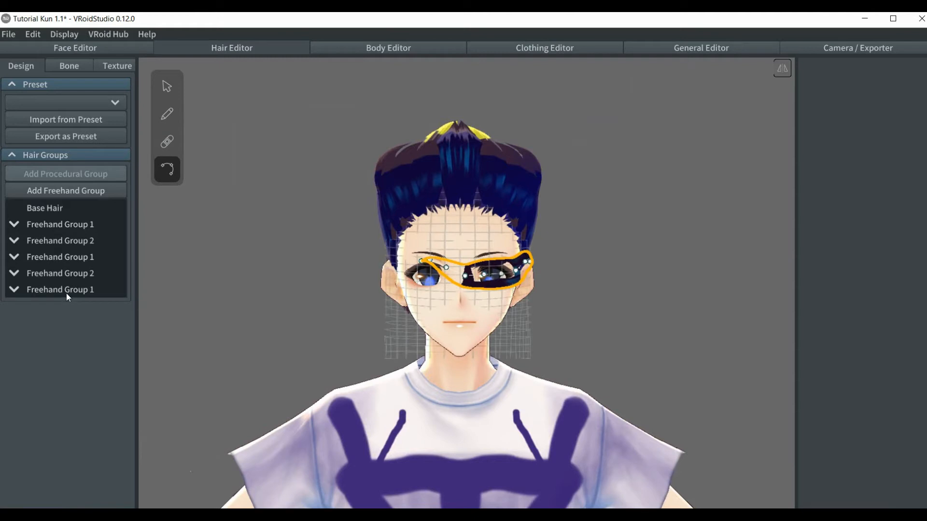
right_click(70, 292)
click(77, 283)
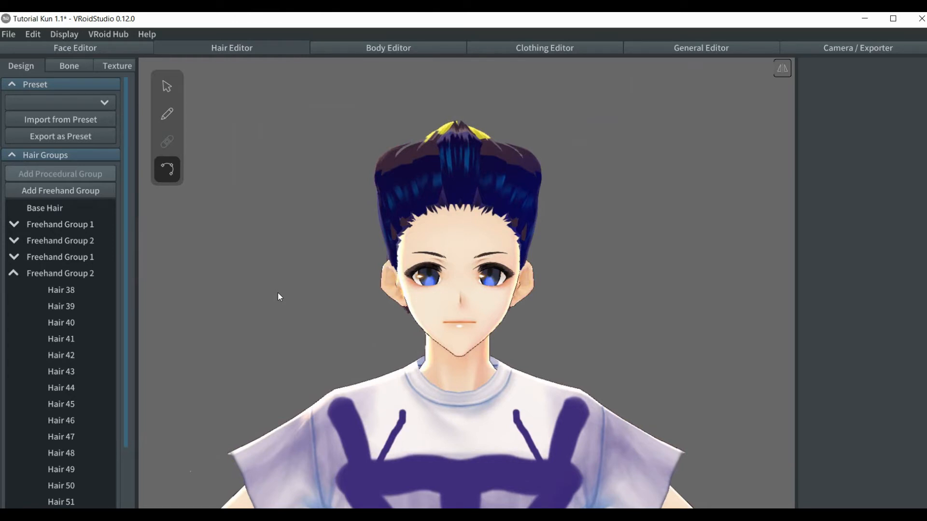
click(13, 274)
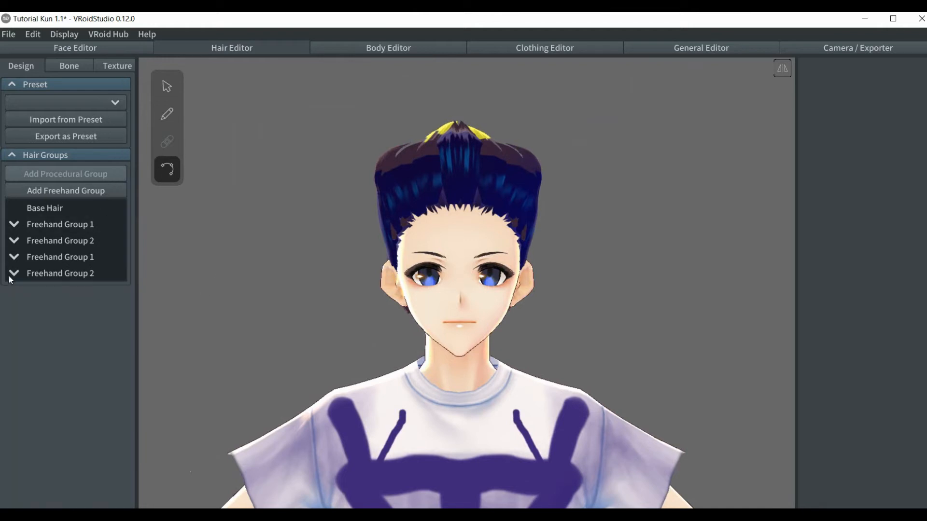
- Reopen the fourth hair material's texture and select its Default Image layer
click(167, 114)
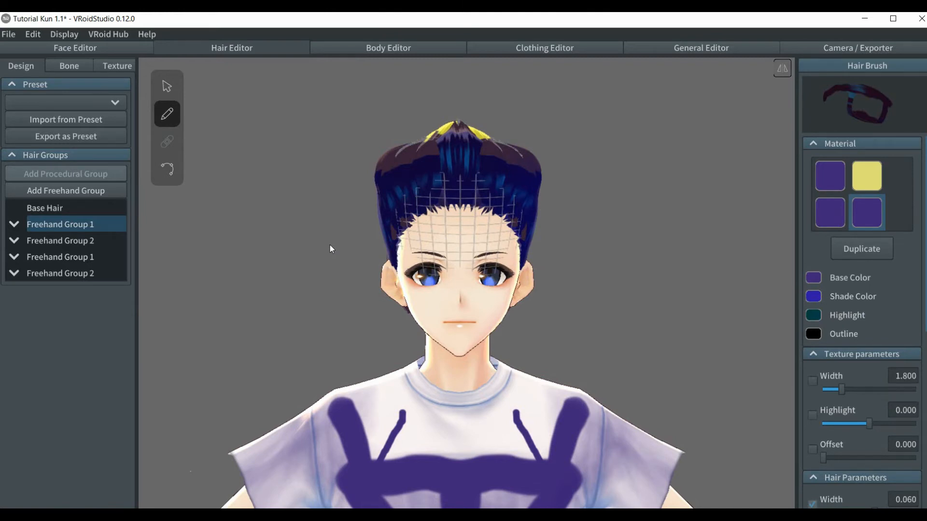
click(114, 71)
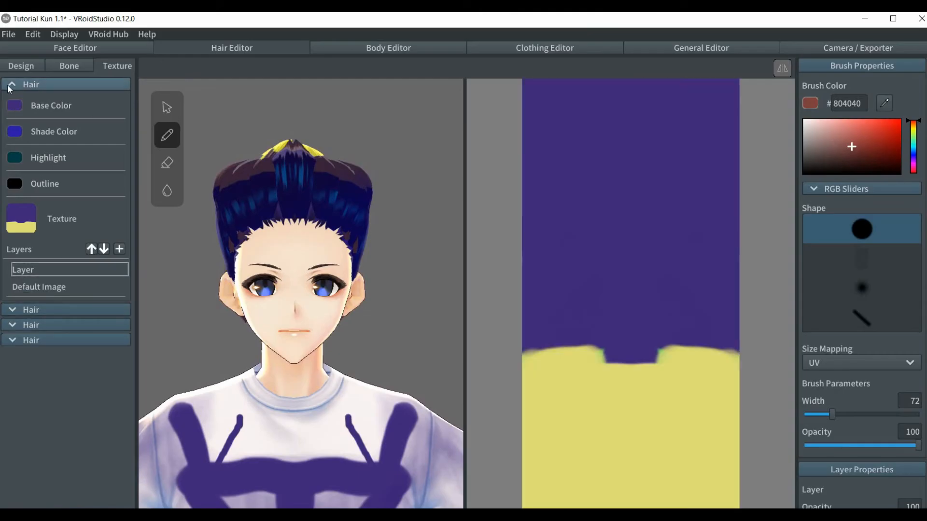
click(7, 85)
click(8, 129)
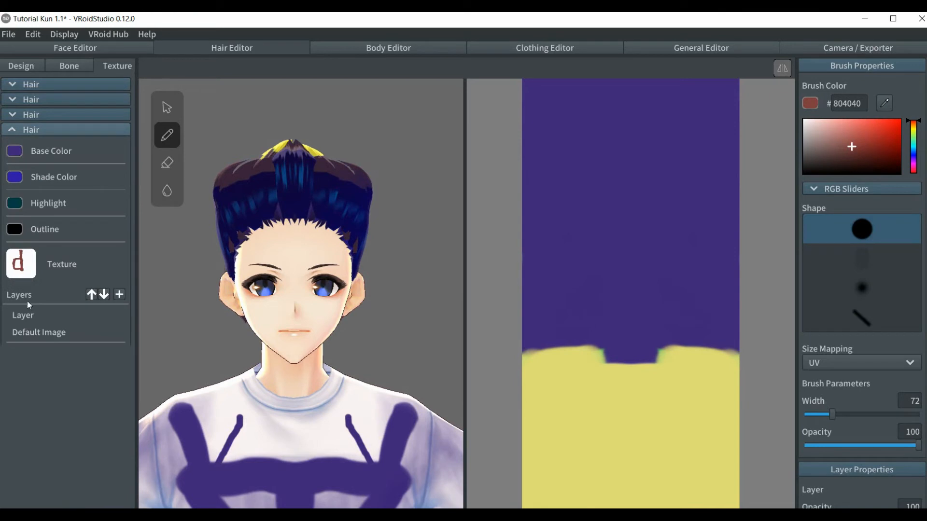
click(36, 333)
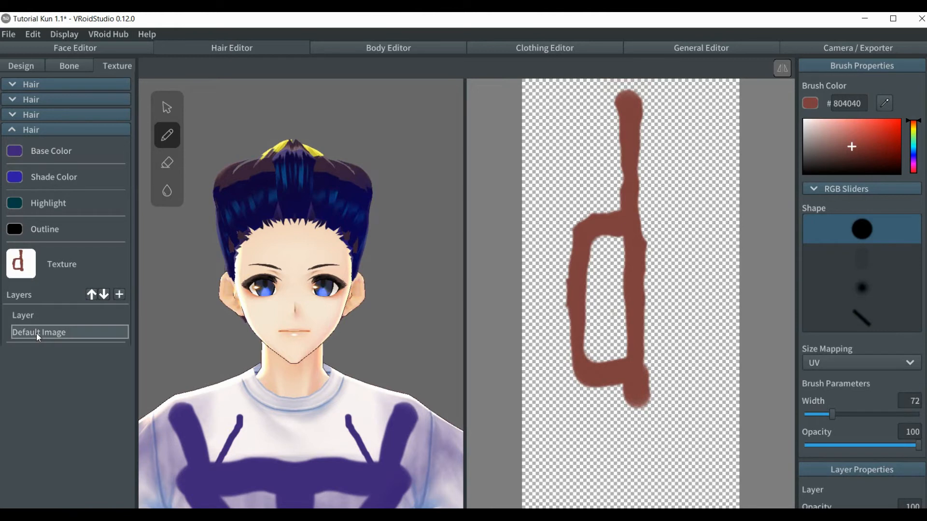
- Add a layer to the fourth hair material and import the red question mark image into its Default Image layer
click(120, 295)
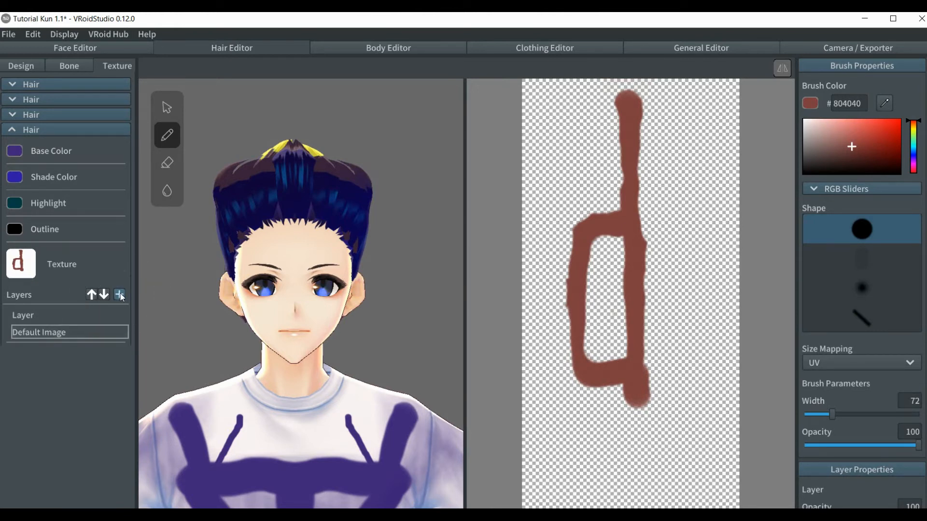
click(49, 351)
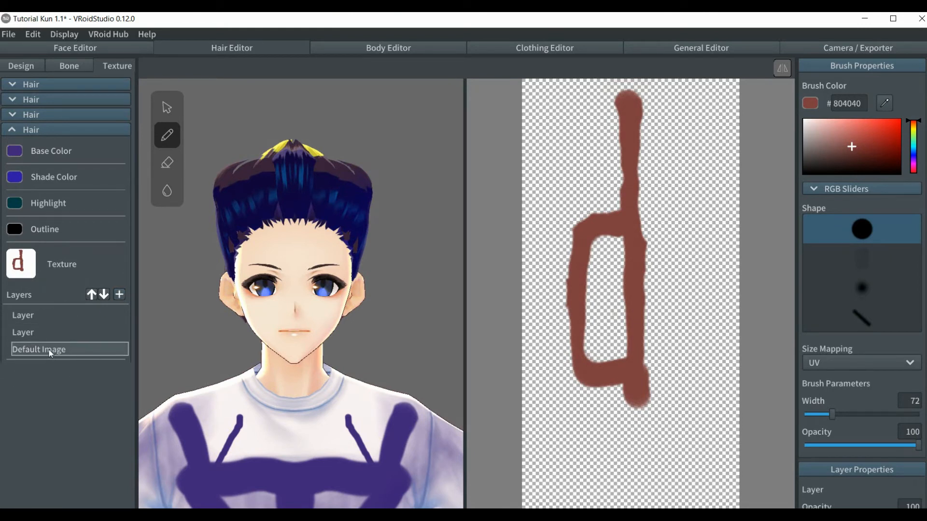
right_click(50, 353)
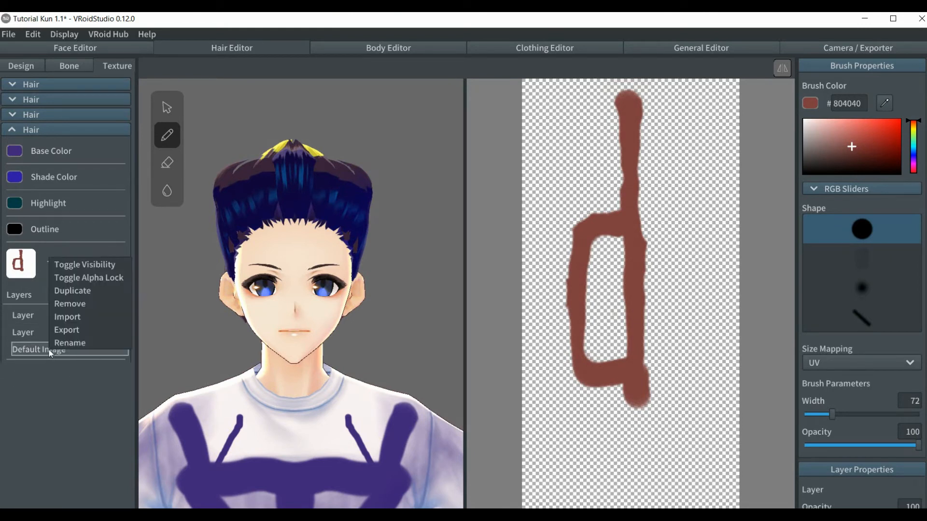
click(71, 316)
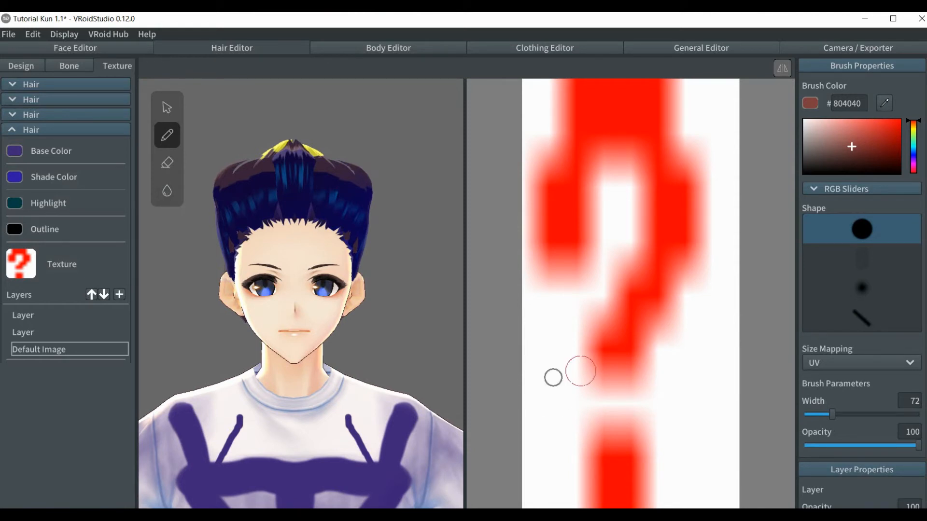
mouse_move(578, 252)
mouse_down()
mouse_move(561, 171)
mouse_move(669, 140)
mouse_move(627, 362)
mouse_up()
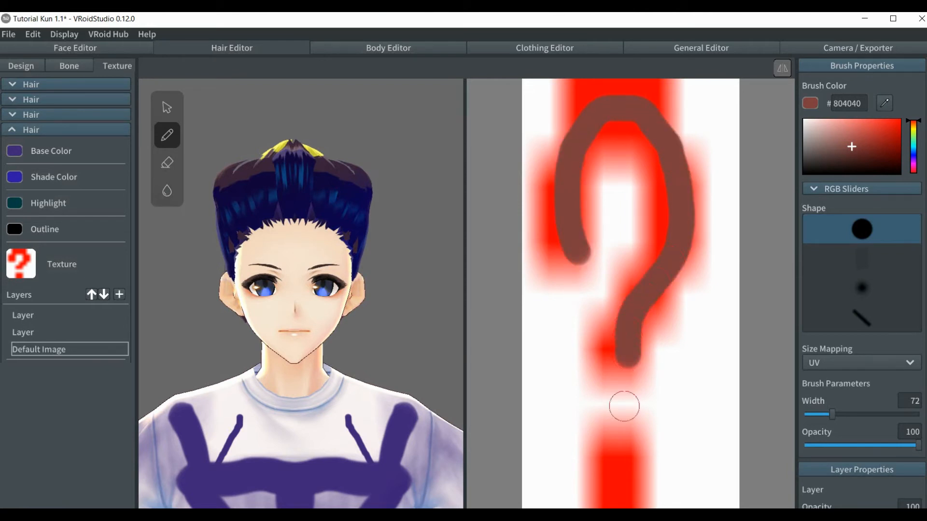
drag(618, 440, 617, 497)
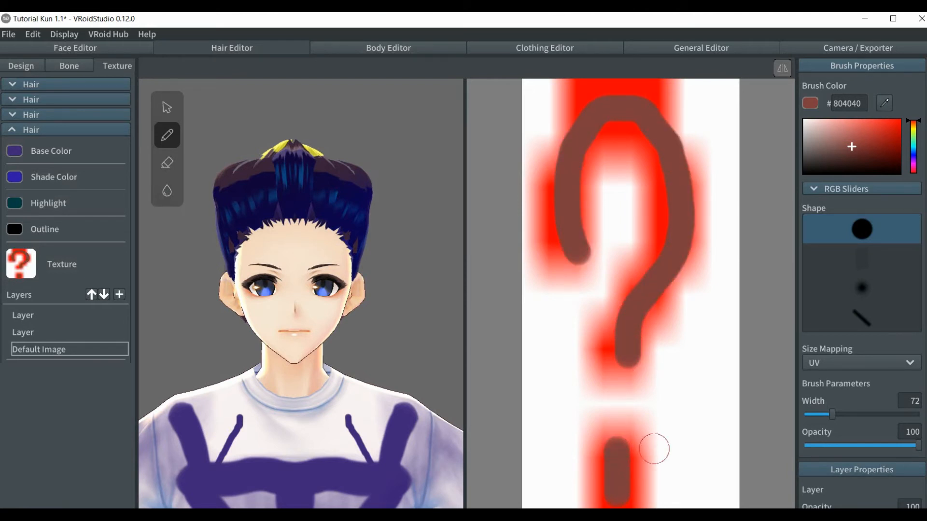
key(ctrl+z)
key(ctrl+z)
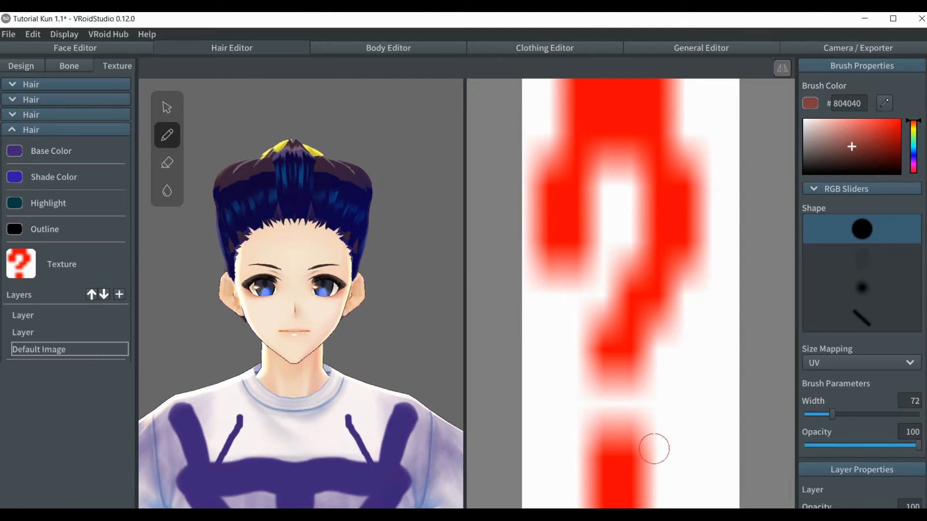
- Import the black woven pattern into the Default Image layer, and replace it with the red question mark image
right_click(41, 346)
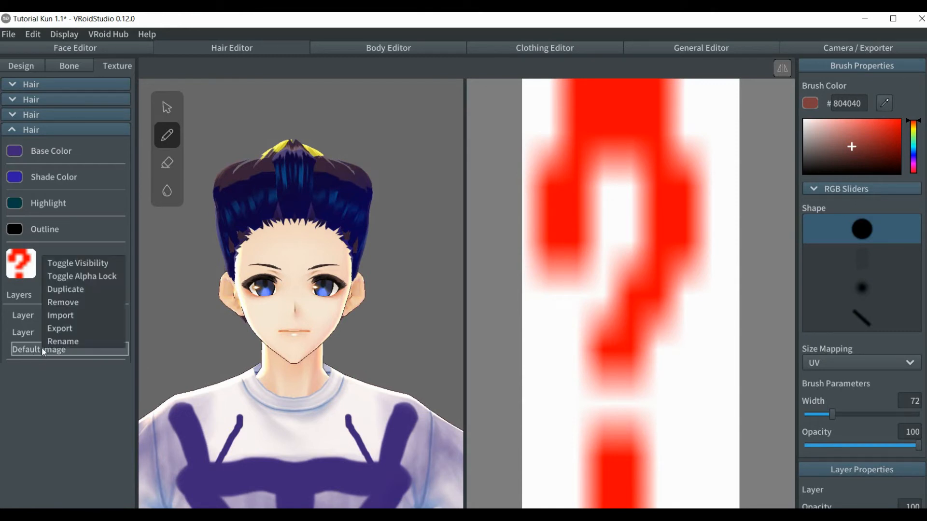
click(63, 318)
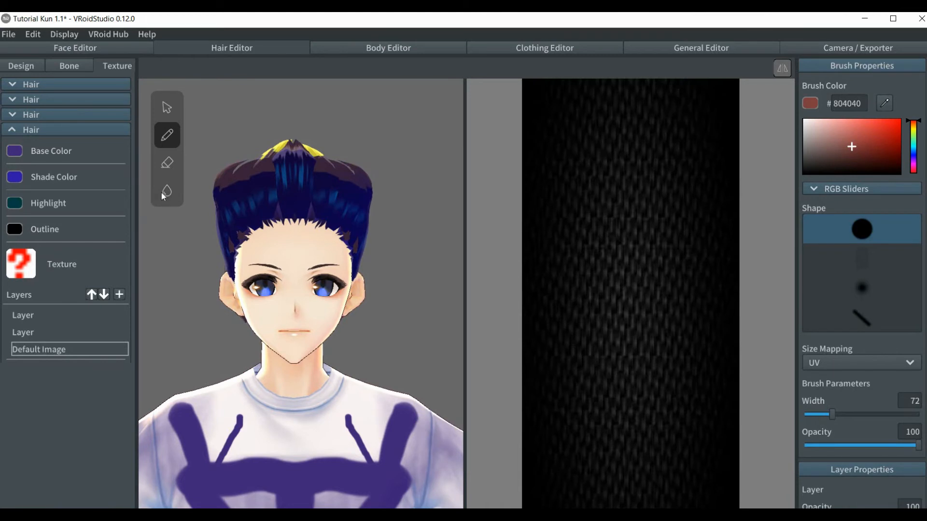
right_click(42, 346)
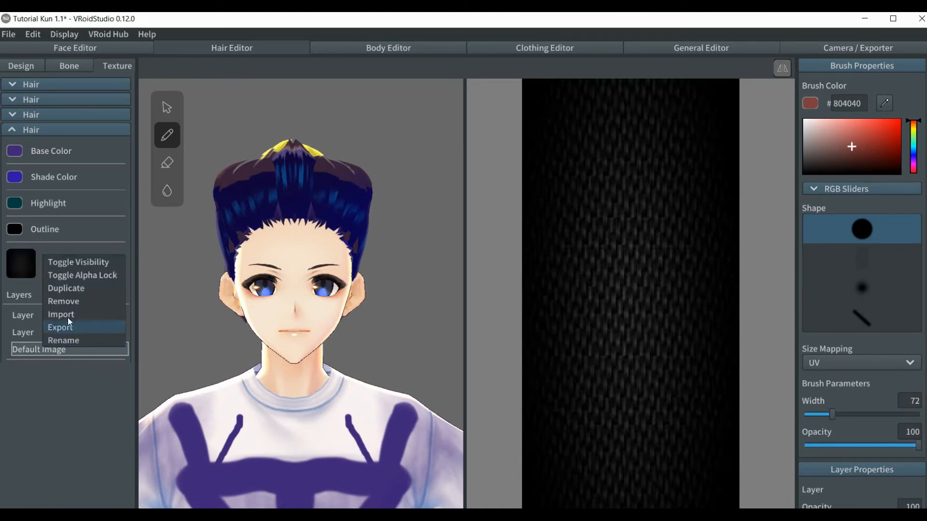
click(68, 316)
double_click(105, 297)
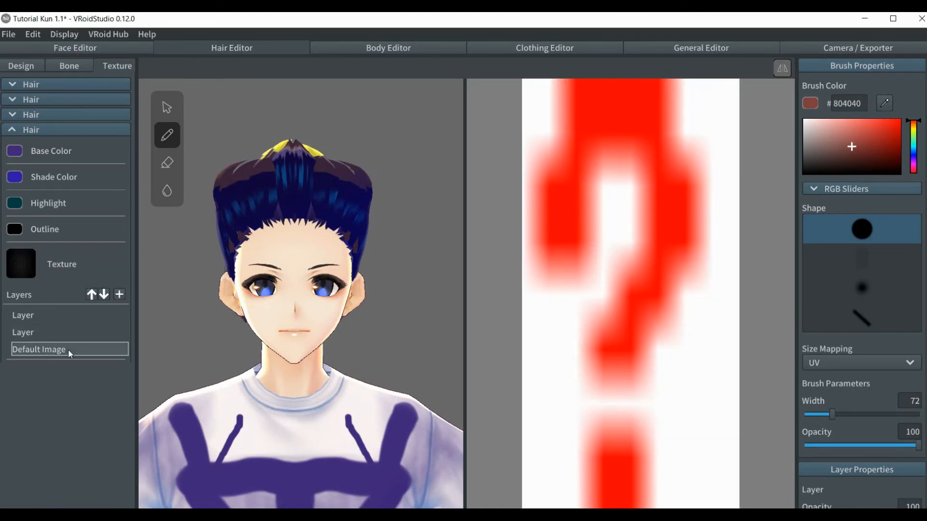
- Import the front-view picture of horizontal black glasses into the Default Image layer
right_click(68, 349)
click(97, 315)
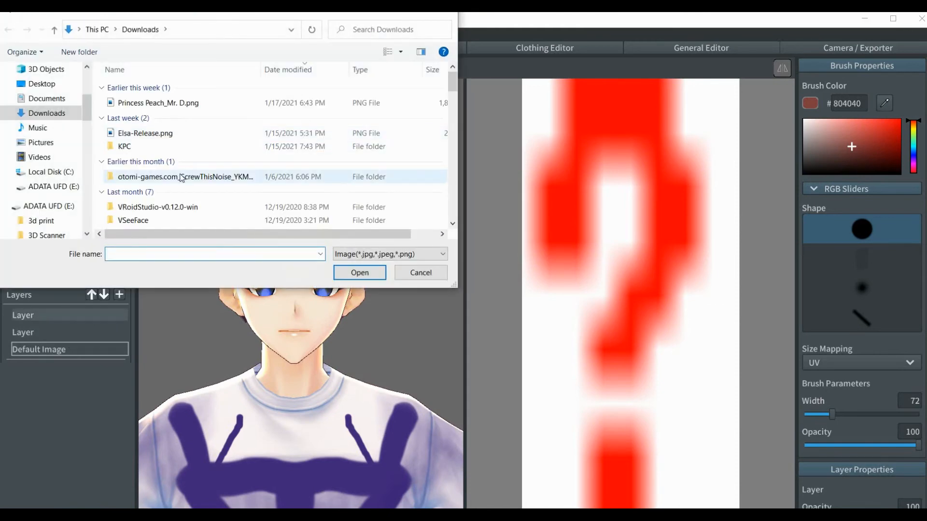
double_click(142, 186)
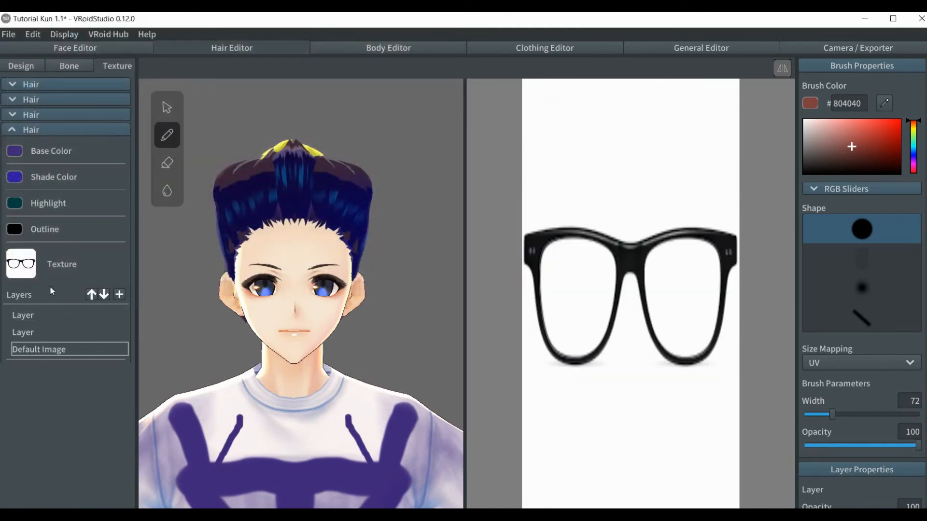
- Import "images glaases 1.png", the vertically oriented glasses, into the Default Image layer
right_click(39, 347)
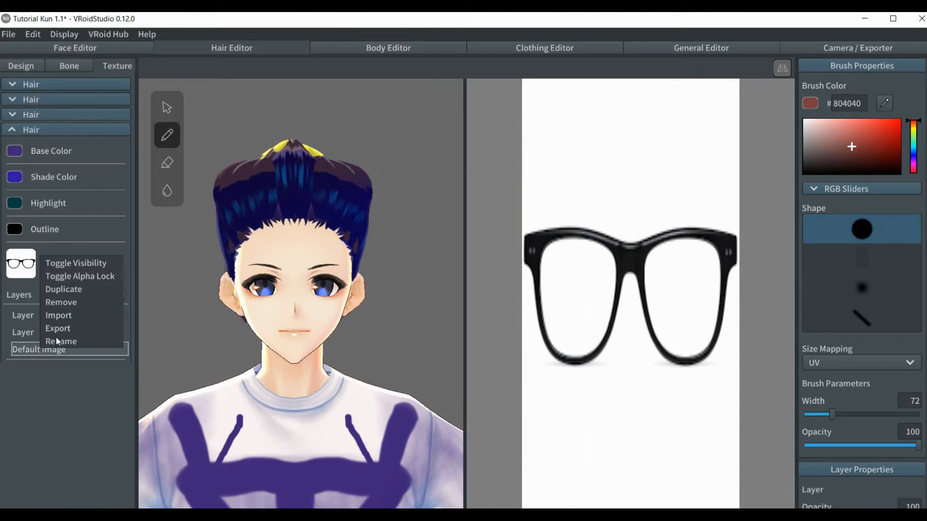
click(71, 314)
scroll(225, 193, down, 4)
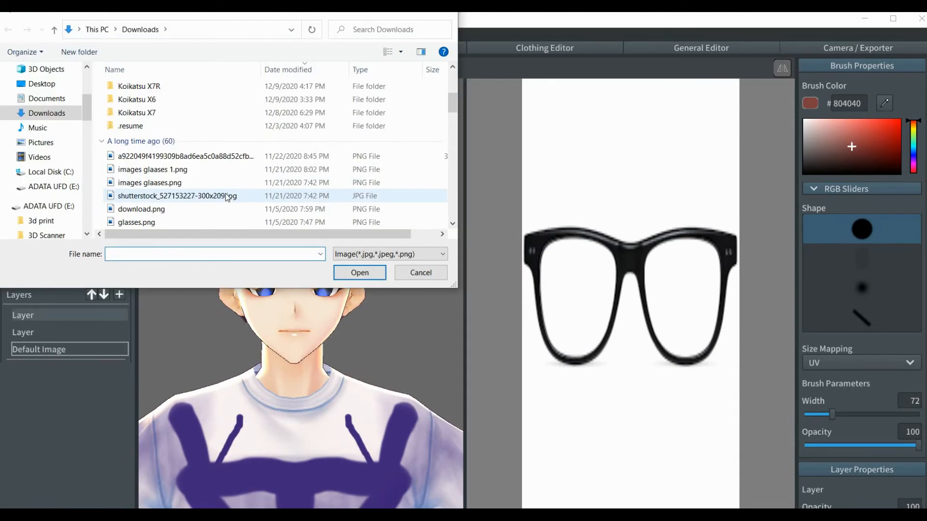
double_click(166, 167)
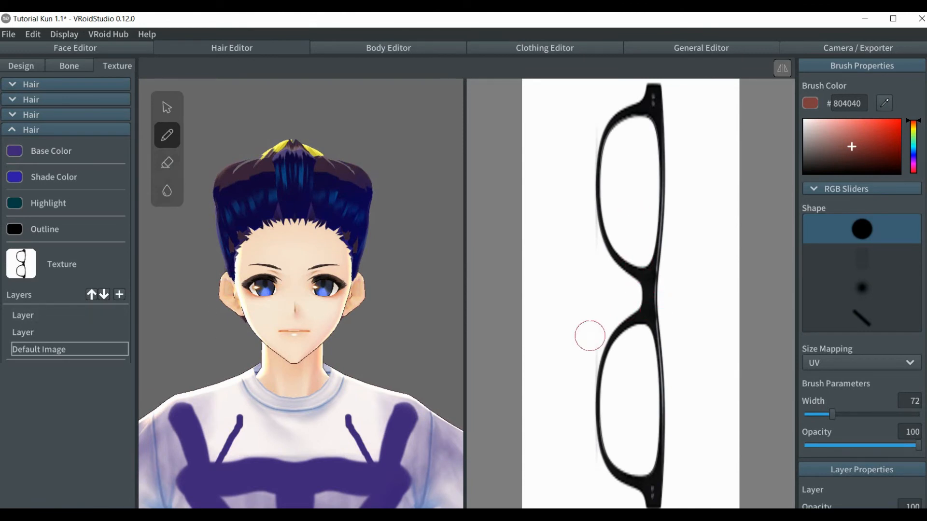
- Paint a test brush stroke over the glasses' bridge, undo it, and switch to the Eraser
mouse_move(590, 336)
mouse_down()
mouse_move(603, 243)
mouse_move(577, 290)
mouse_up()
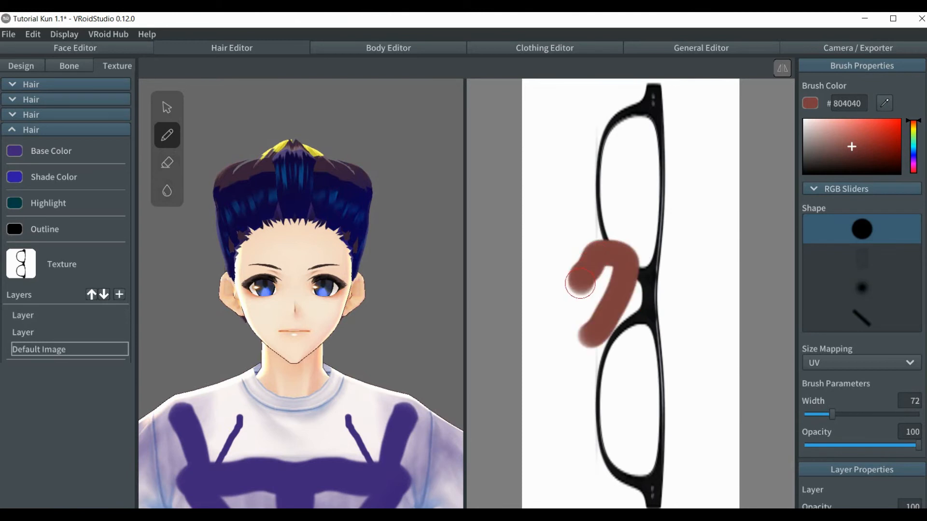
key(ctrl+z)
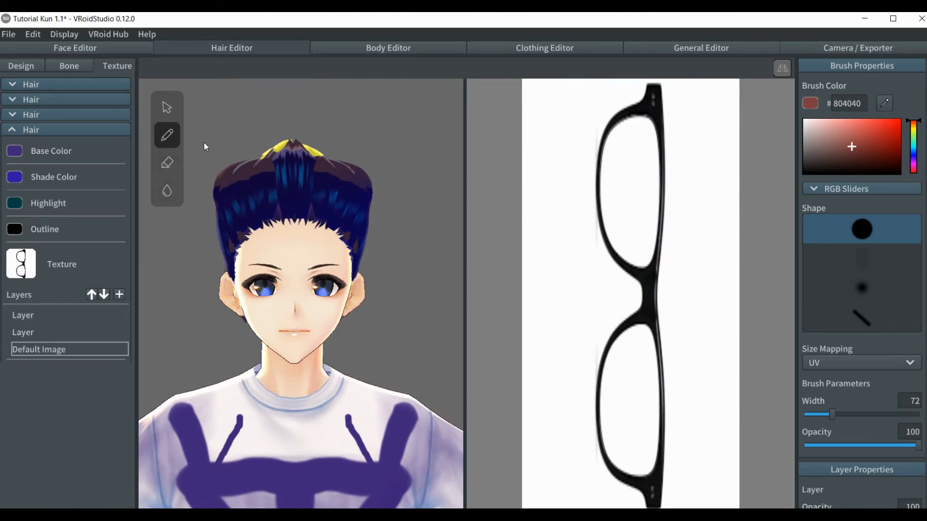
click(167, 162)
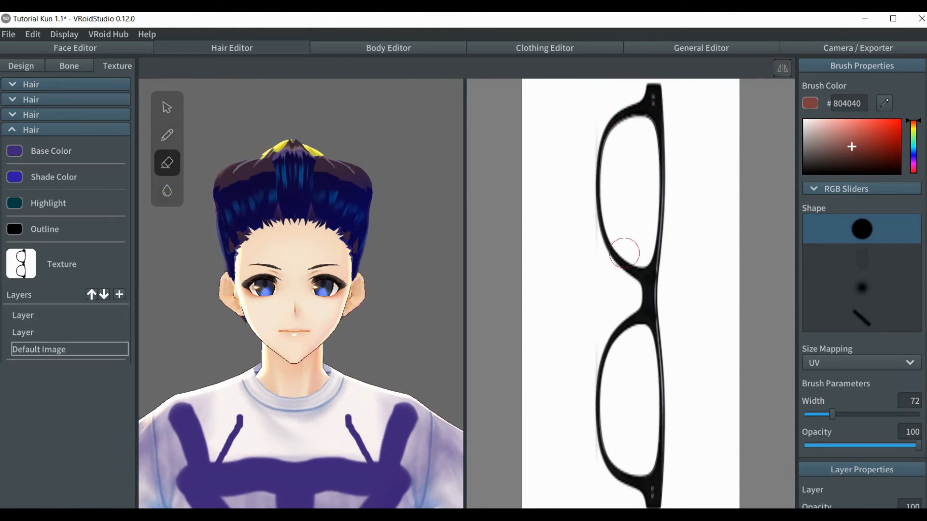
- Draw a test hair stroke across the forehead with the glasses material in Freehand Group 1, and delete it
click(24, 67)
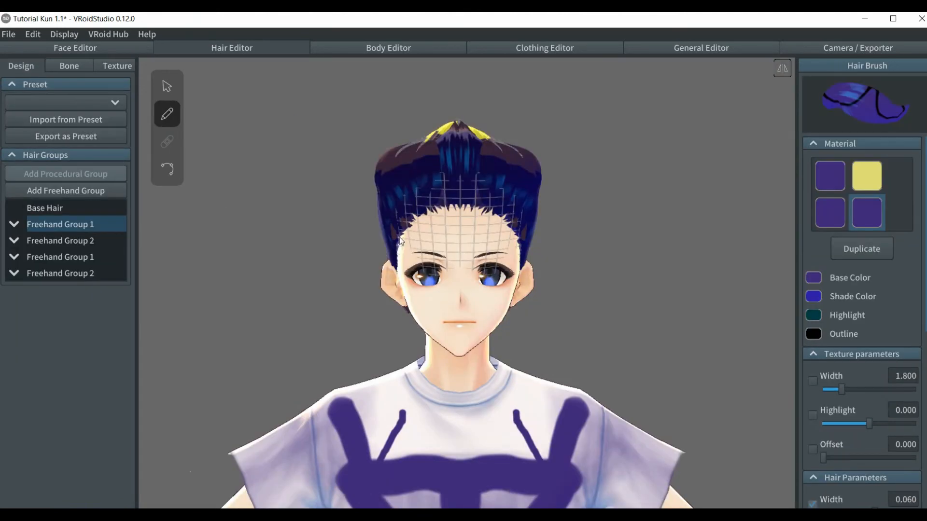
drag(430, 230, 541, 242)
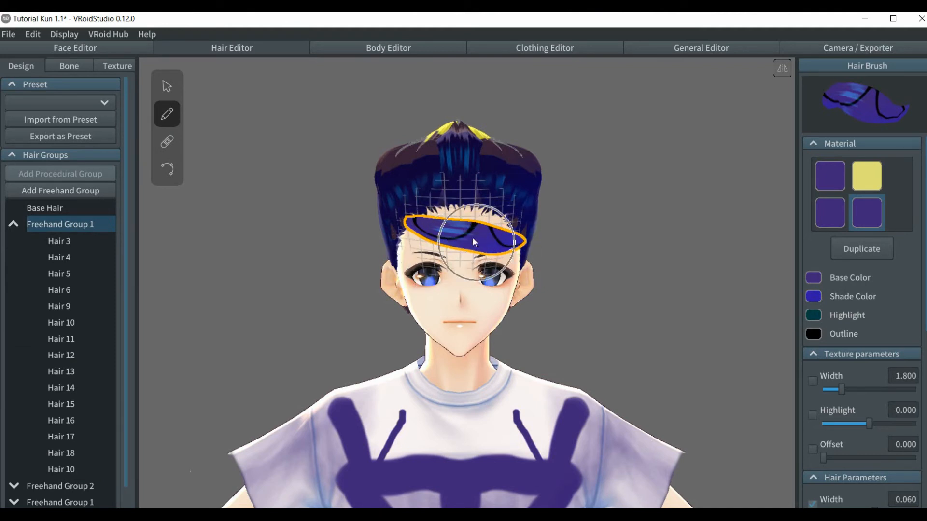
key(Delete)
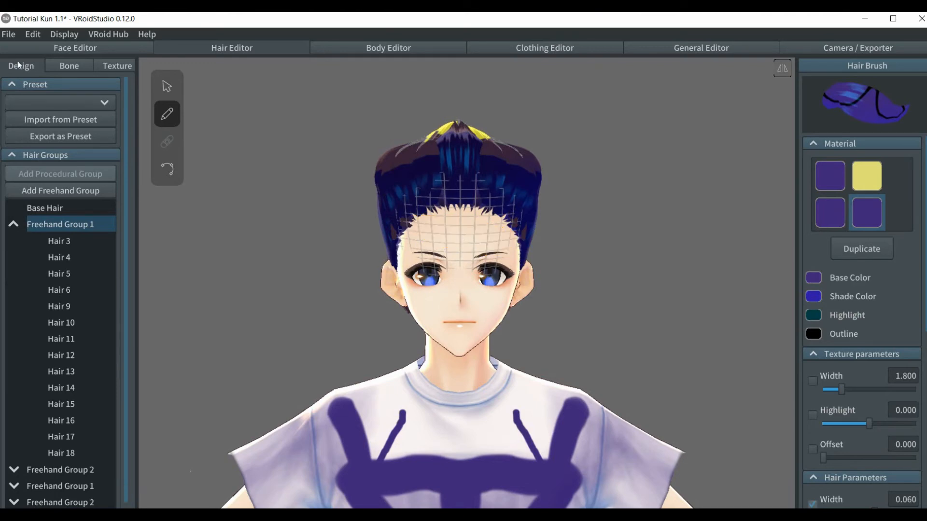
- Reopen the fourth hair material's texture and select its Default Image layer for editing
click(114, 66)
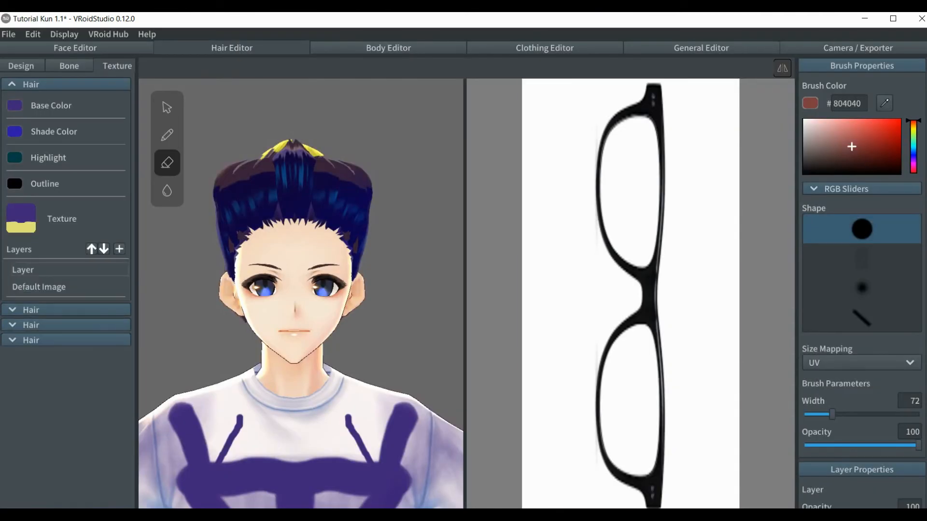
click(12, 83)
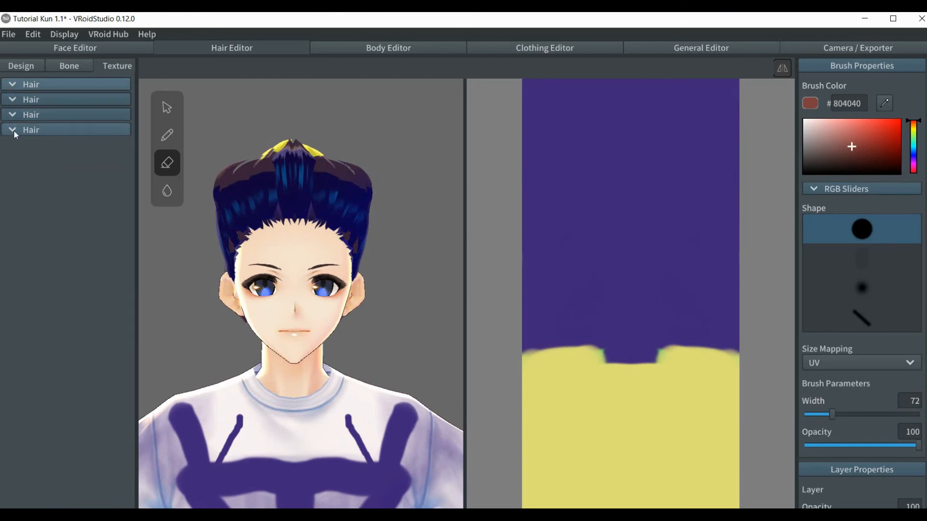
click(13, 129)
click(56, 351)
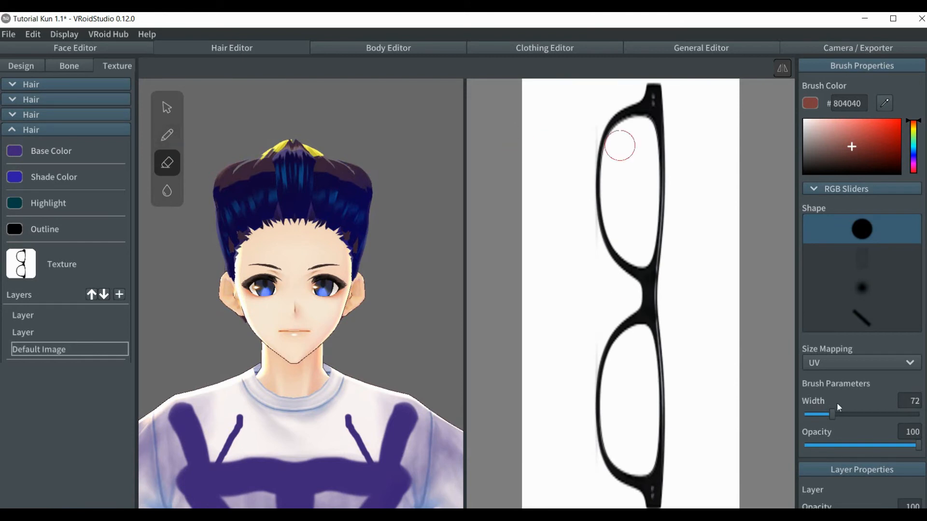
- Set the eraser width to 300 and erase the white background along both sides of the glasses
click(912, 416)
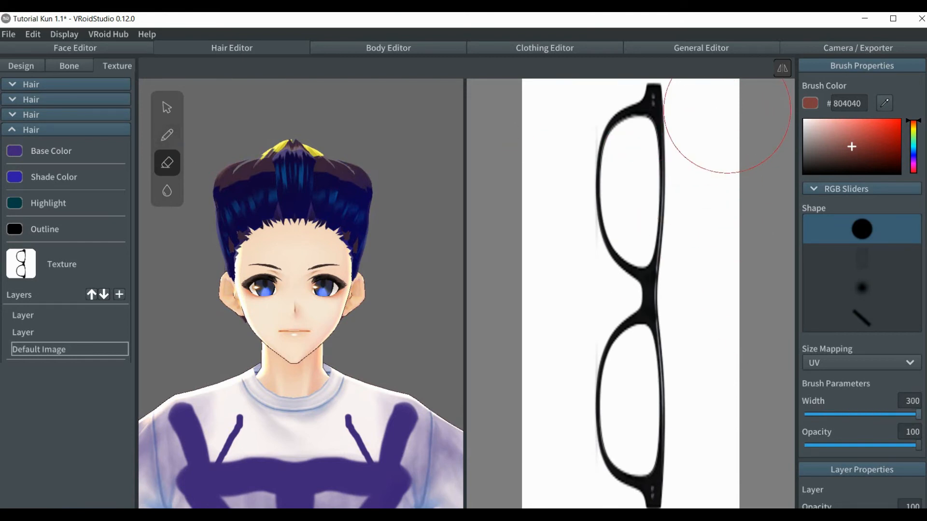
click(727, 110)
drag(726, 110, 721, 486)
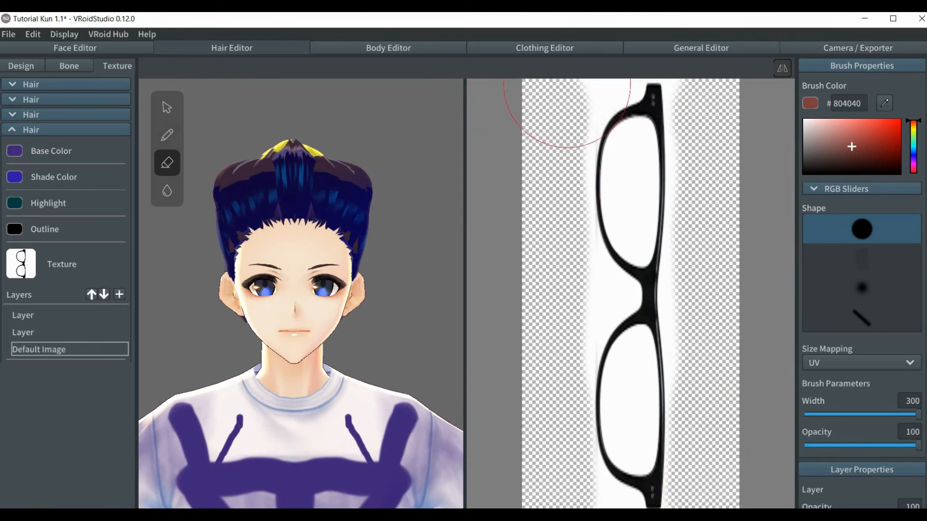
- Set the eraser width to 54 and erase the white inside and around the upper lens down to the bridge
click(825, 414)
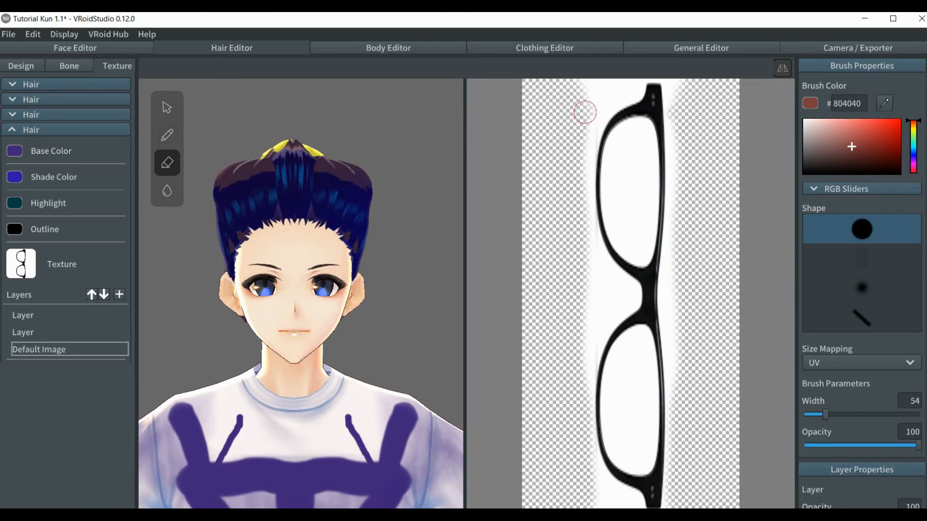
drag(582, 110, 603, 100)
key(ctrl+z)
mouse_move(627, 87)
mouse_down()
mouse_move(588, 98)
mouse_move(623, 83)
mouse_up()
mouse_move(632, 141)
mouse_down()
mouse_move(641, 131)
mouse_move(638, 234)
mouse_move(618, 220)
mouse_move(627, 136)
mouse_move(616, 144)
mouse_move(607, 202)
mouse_move(629, 246)
mouse_move(642, 225)
mouse_move(630, 173)
mouse_up()
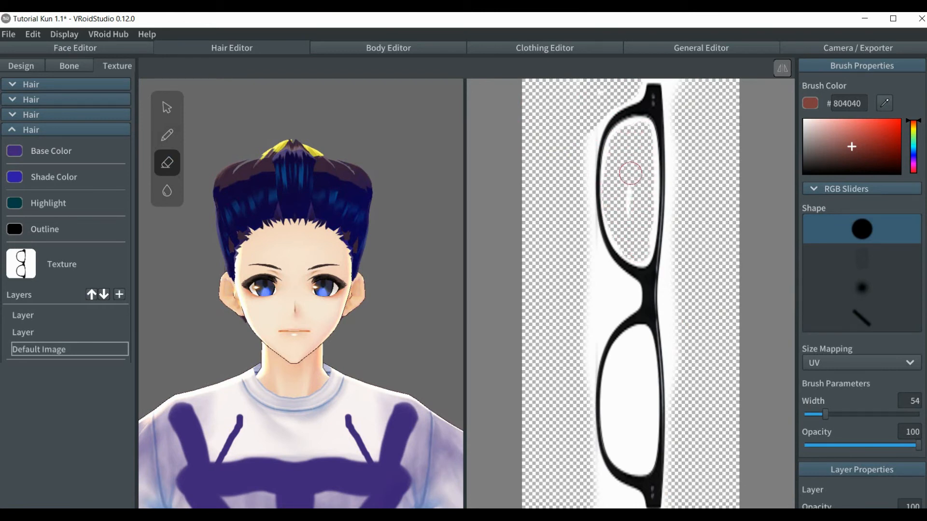
mouse_move(587, 134)
mouse_down()
mouse_move(585, 234)
mouse_move(626, 291)
mouse_move(596, 328)
mouse_move(581, 374)
mouse_move(588, 271)
mouse_move(608, 295)
mouse_up()
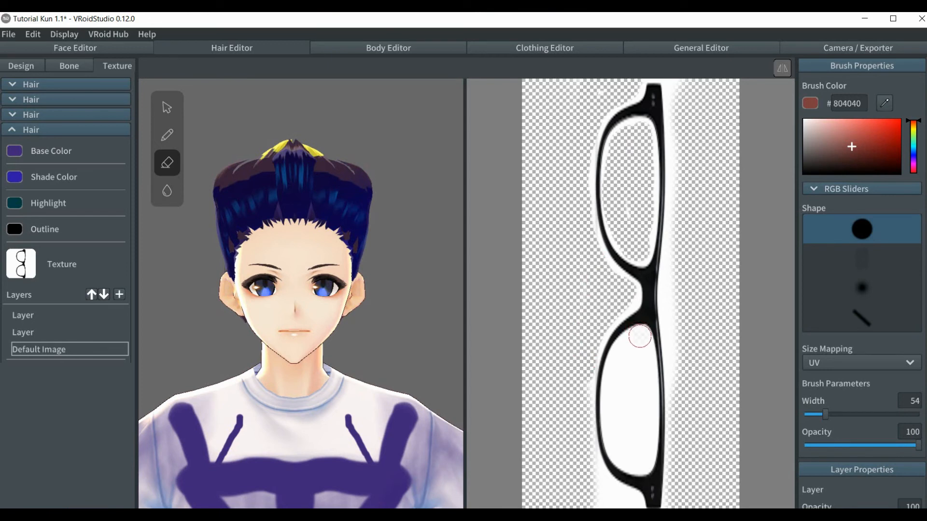
- Erase the white inside and around the lower lens, and trim the white remaining along the frame's straight outer edge
mouse_move(639, 337)
mouse_down()
mouse_move(641, 442)
mouse_move(623, 449)
mouse_move(613, 390)
mouse_move(622, 343)
mouse_move(634, 459)
mouse_move(590, 475)
mouse_move(630, 502)
mouse_up()
drag(589, 456, 616, 497)
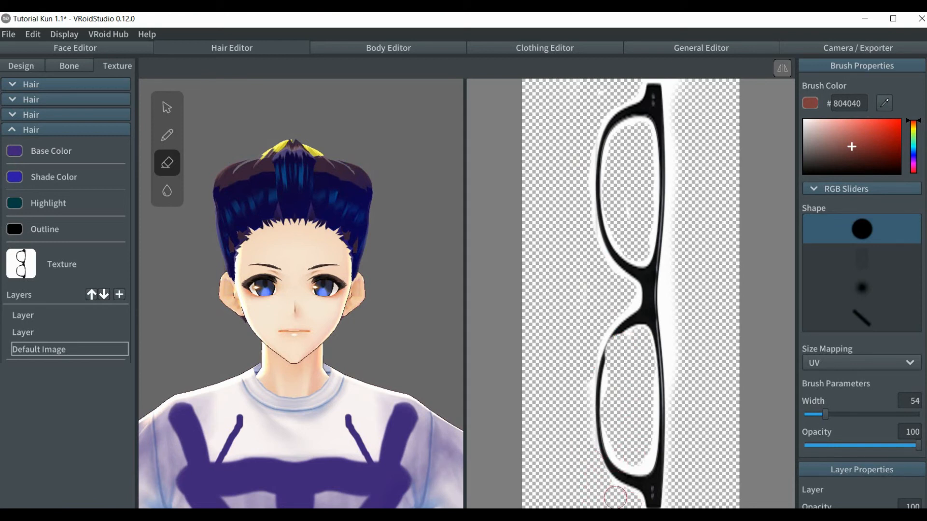
mouse_move(681, 164)
mouse_down()
mouse_move(667, 267)
mouse_move(678, 372)
mouse_up()
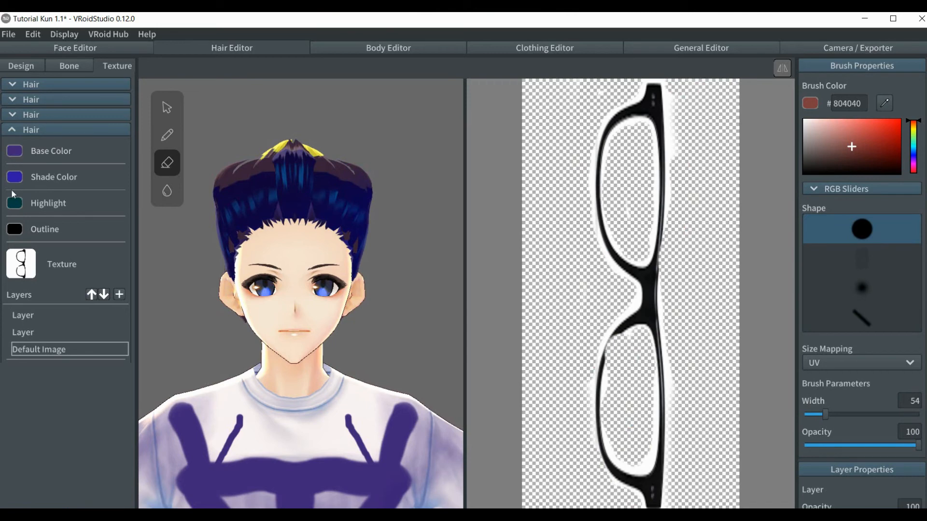
- Try a freehand hair stroke with the glasses texture across the brows and eyes, and undo it
click(24, 66)
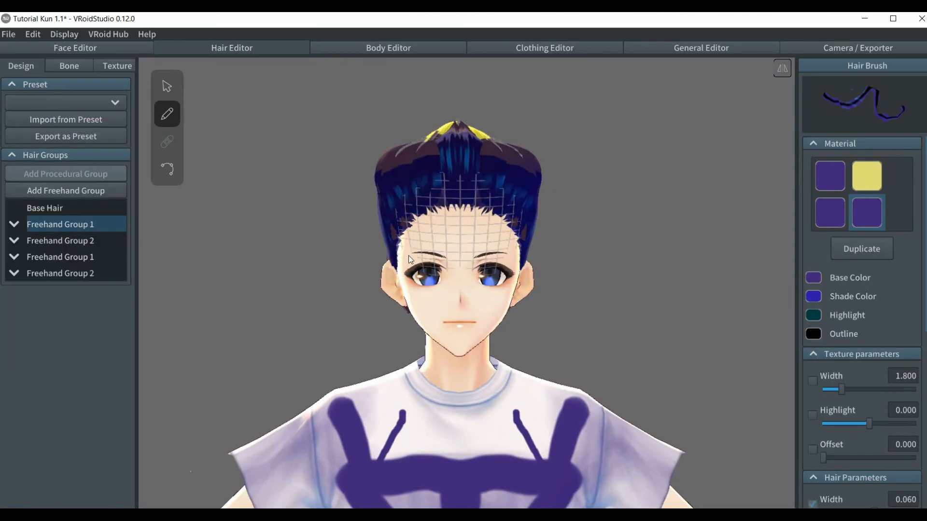
drag(413, 254, 511, 274)
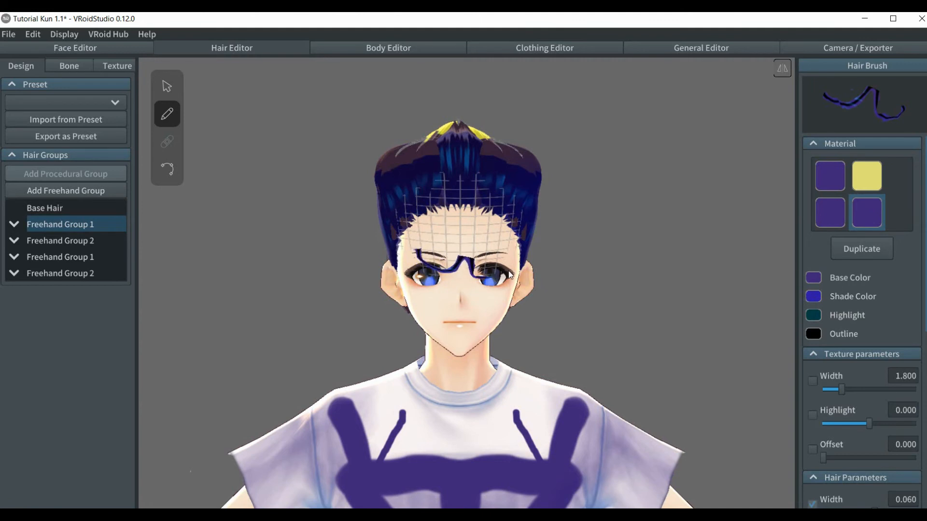
key(ctrl+z)
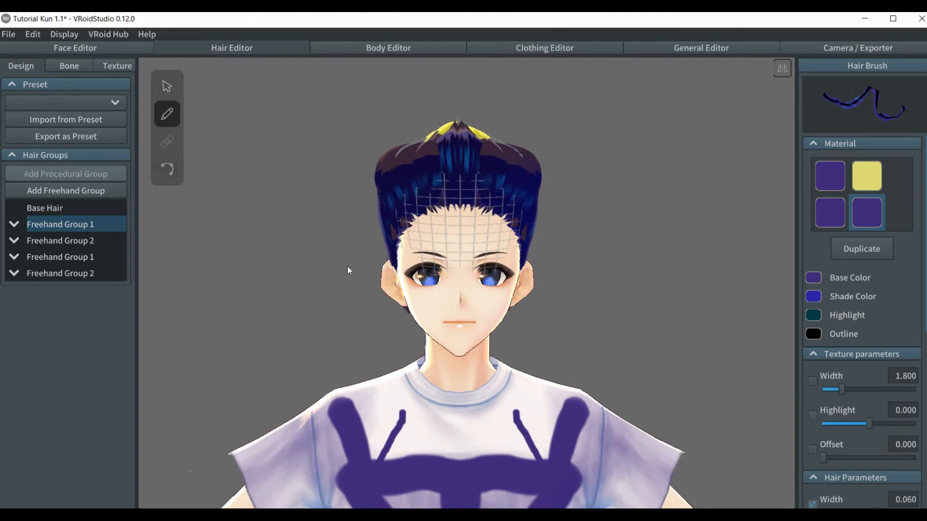
- Add a third freehand hair group for the glasses and make it the active group
click(101, 271)
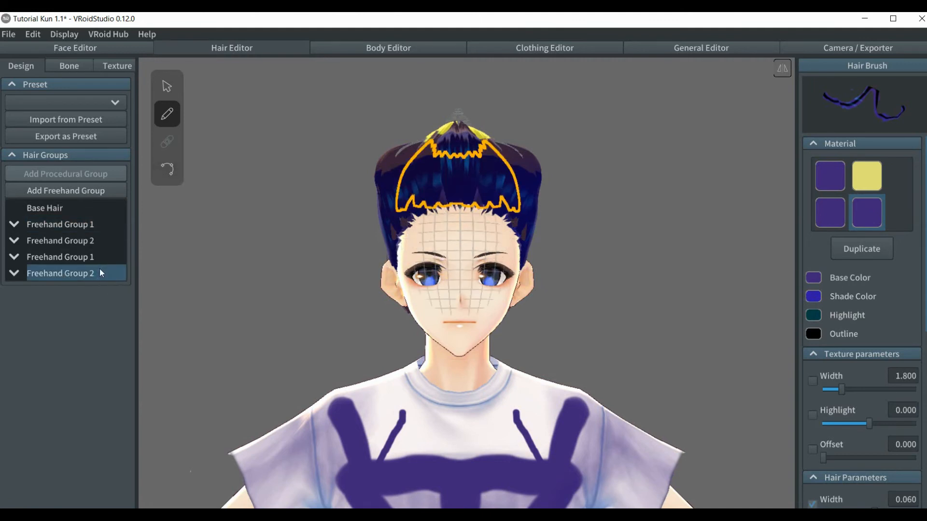
click(54, 192)
click(57, 289)
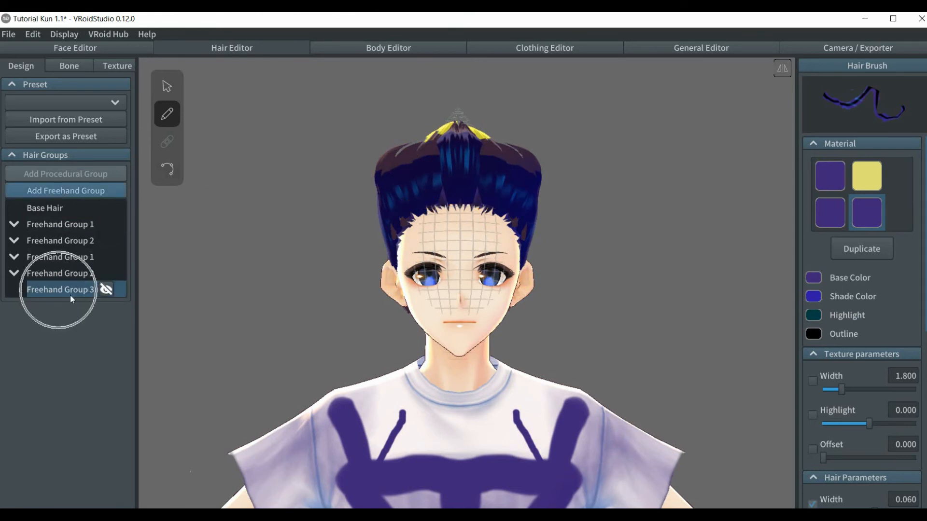
- Draw a freehand hair stroke with the glasses texture across the face just below the eyes, undoing the first attempt and redrawing it
scroll(427, 294, up, 3)
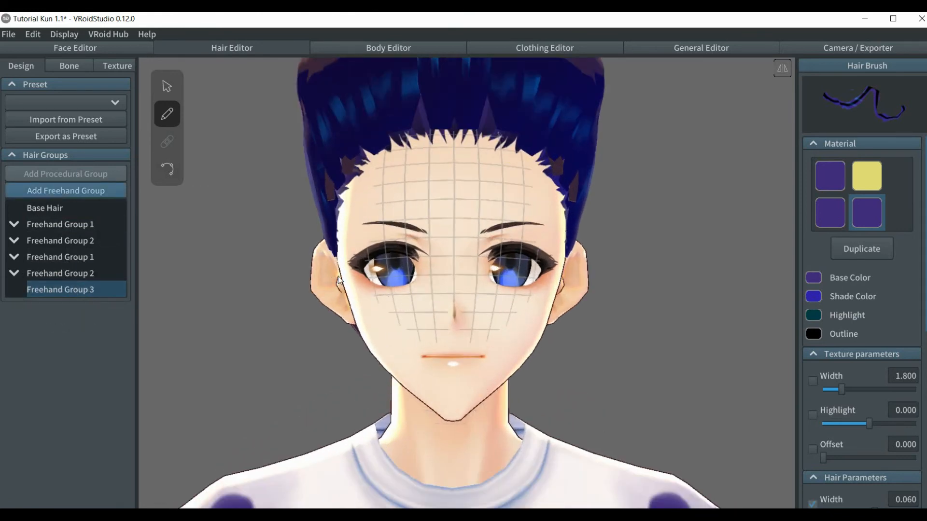
drag(353, 285, 553, 303)
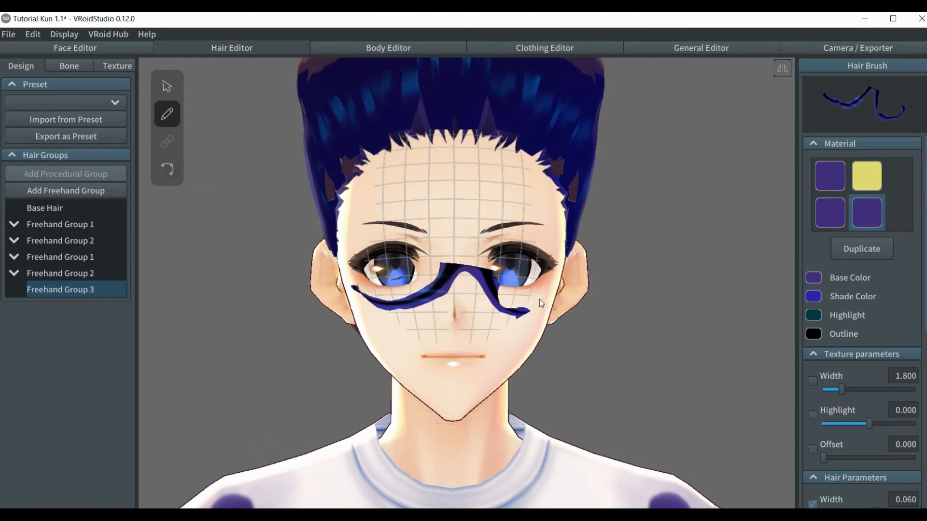
key(ctrl+z)
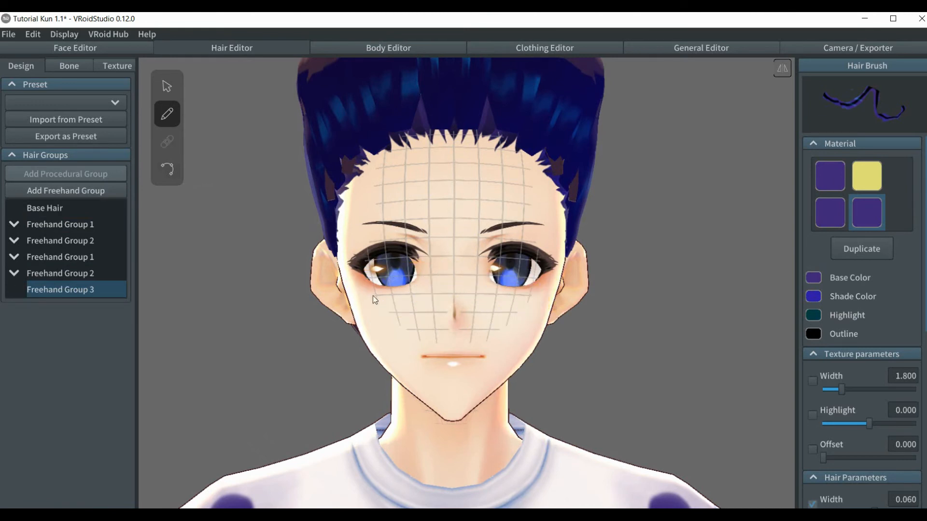
mouse_move(360, 298)
mouse_down()
mouse_move(555, 309)
mouse_move(547, 305)
mouse_up()
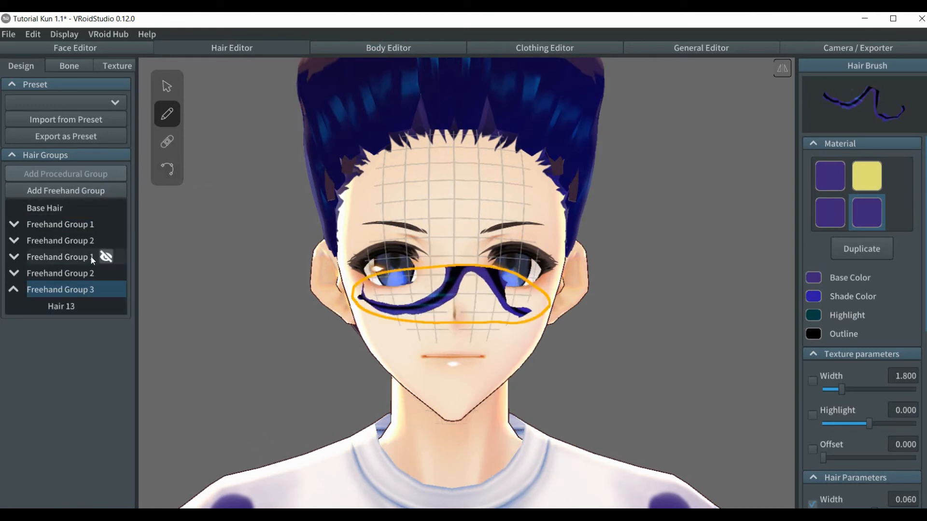
- Expand the guide mesh slightly outward beside the jaw and shift the glasses stroke's outer control point toward the ear
click(163, 91)
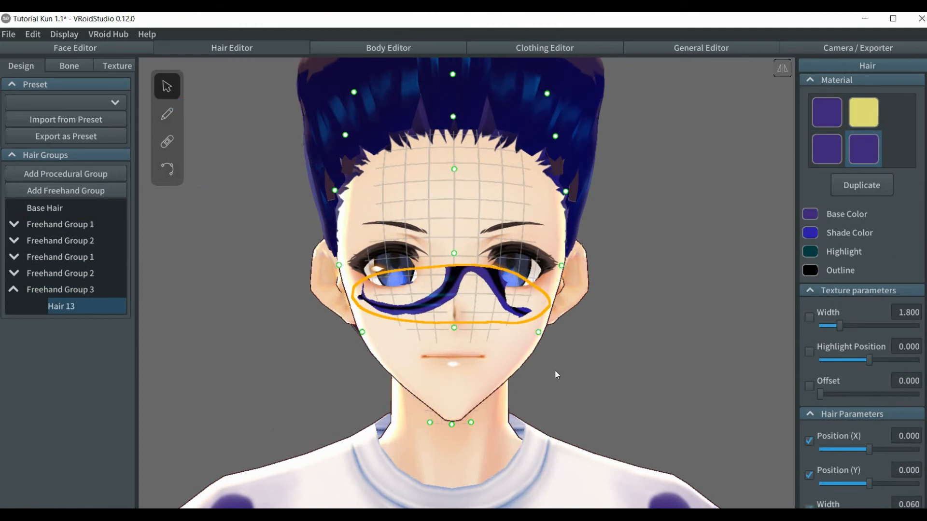
drag(539, 333, 547, 337)
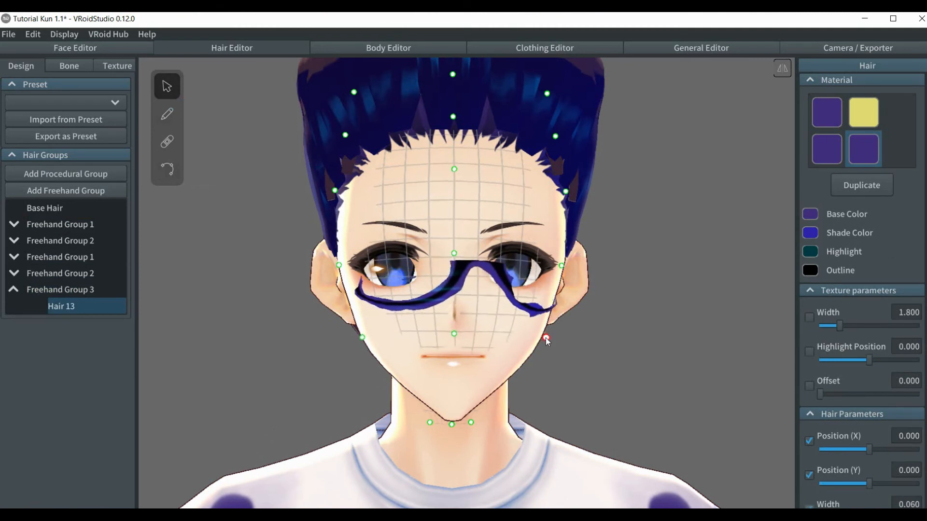
click(167, 169)
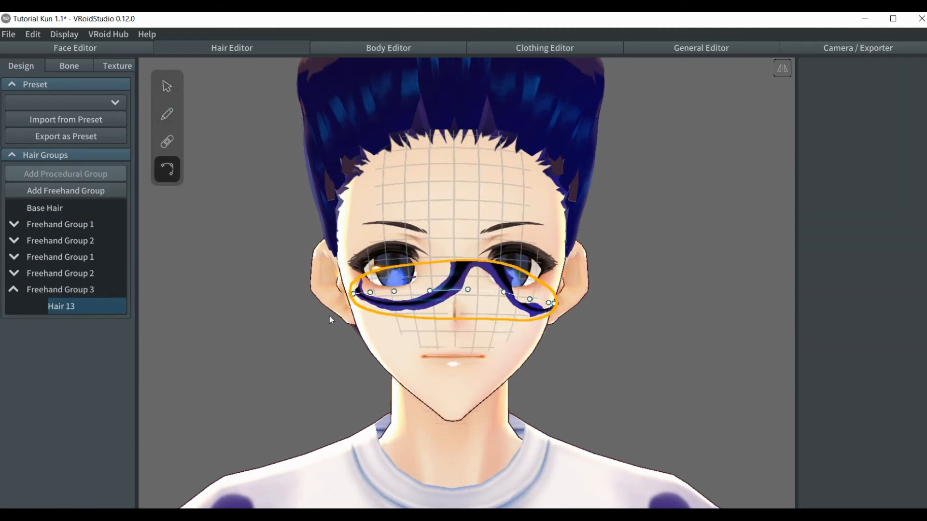
drag(353, 294, 351, 300)
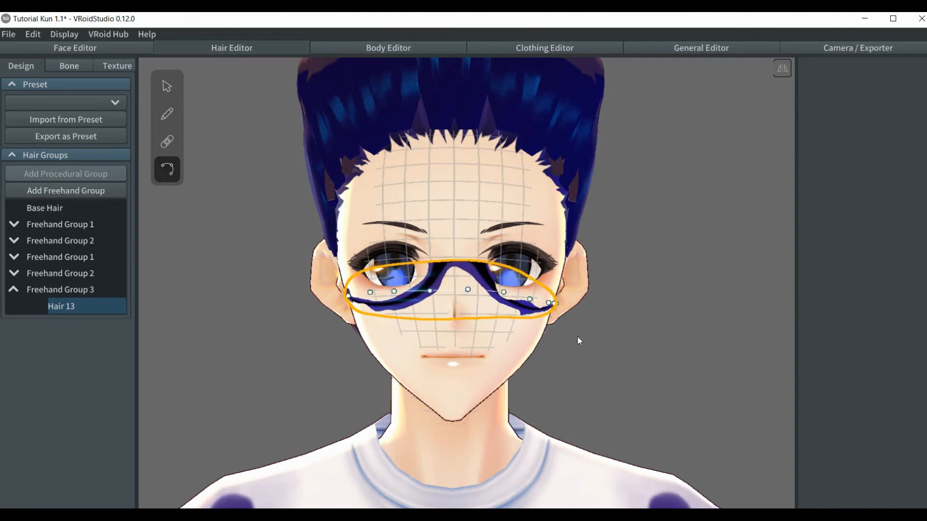
- Reposition the glasses stroke's control points near both ends from angled views so the frame follows the face, and deselect the stroke
right_drag(579, 334, 576, 334)
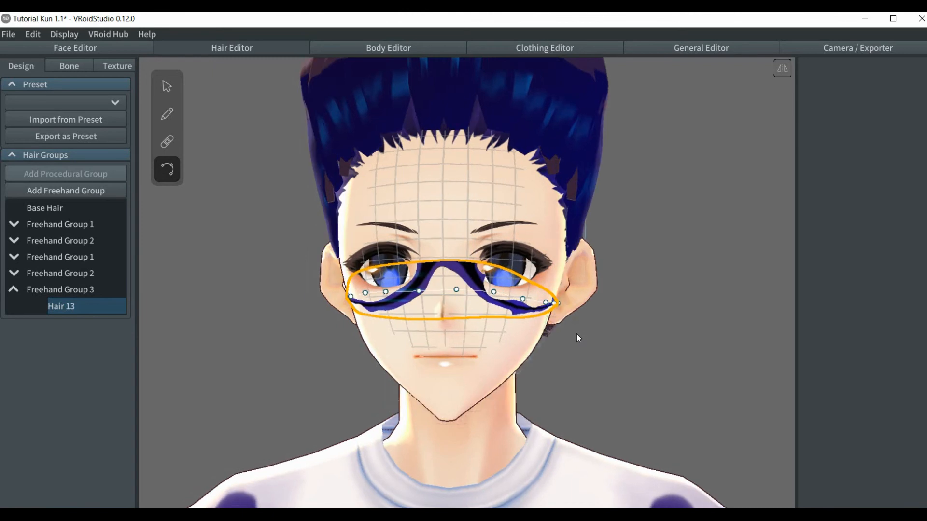
right_drag(339, 332, 352, 331)
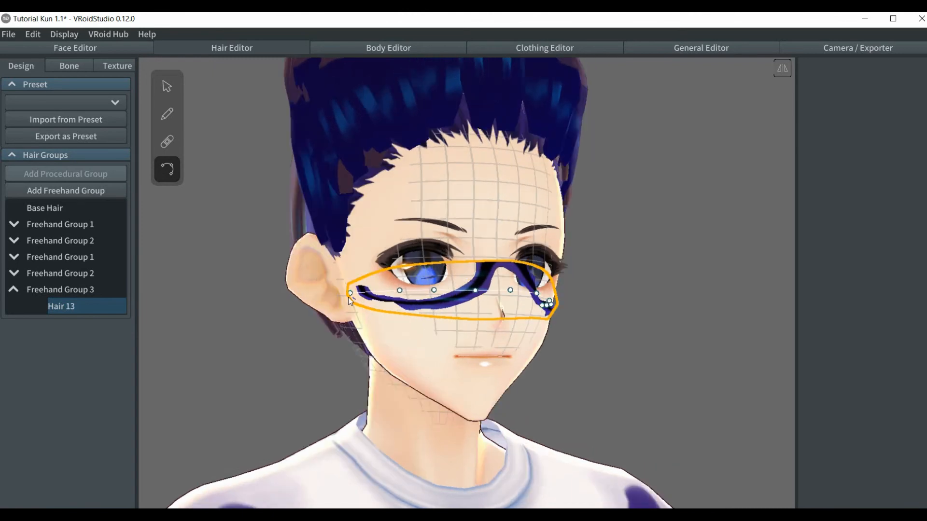
drag(352, 298, 346, 292)
right_drag(546, 367, 526, 365)
drag(544, 299, 490, 296)
right_drag(316, 339, 337, 344)
click(265, 307)
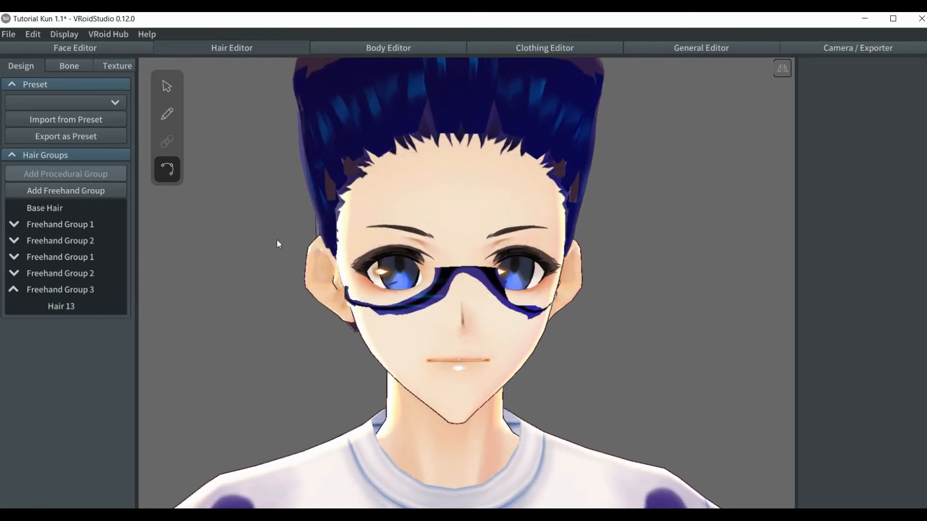
- Open the glasses hair material's texture and ready its Default Image layer for painting with a brush width of 121
click(115, 67)
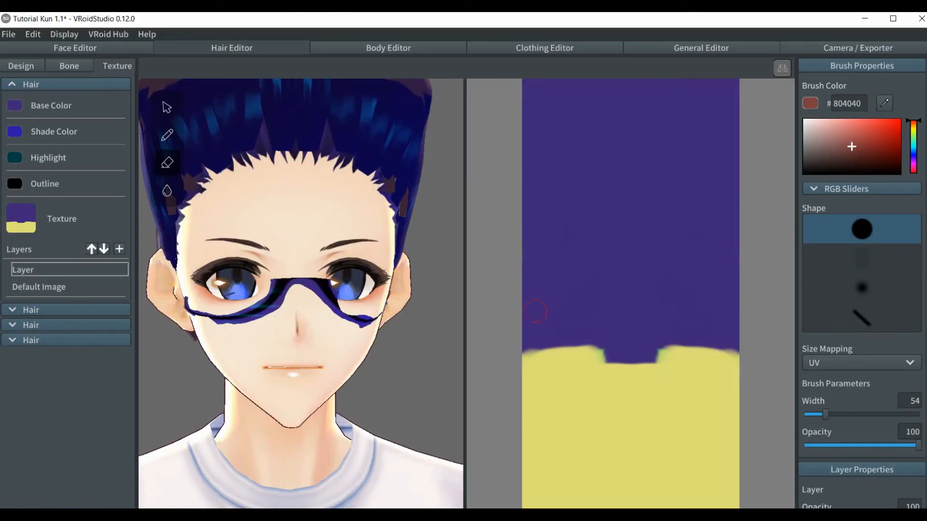
click(48, 84)
click(48, 130)
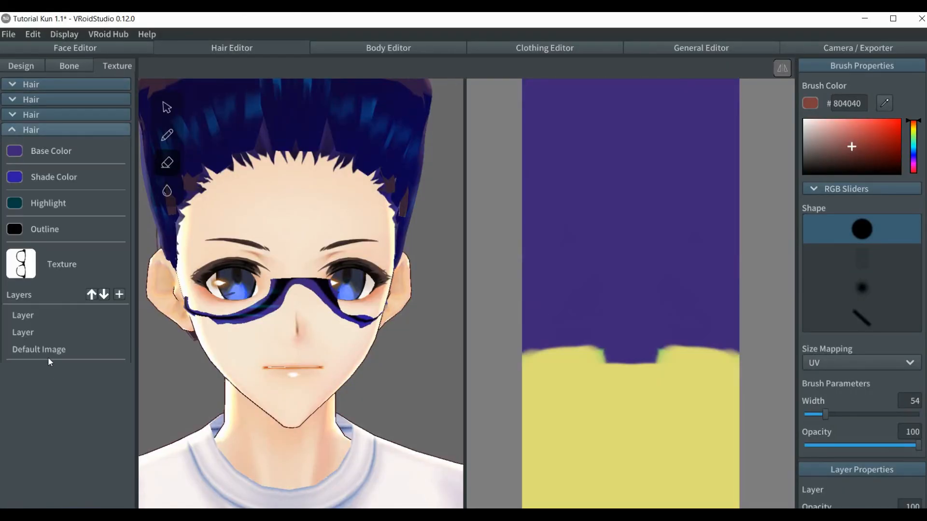
click(51, 353)
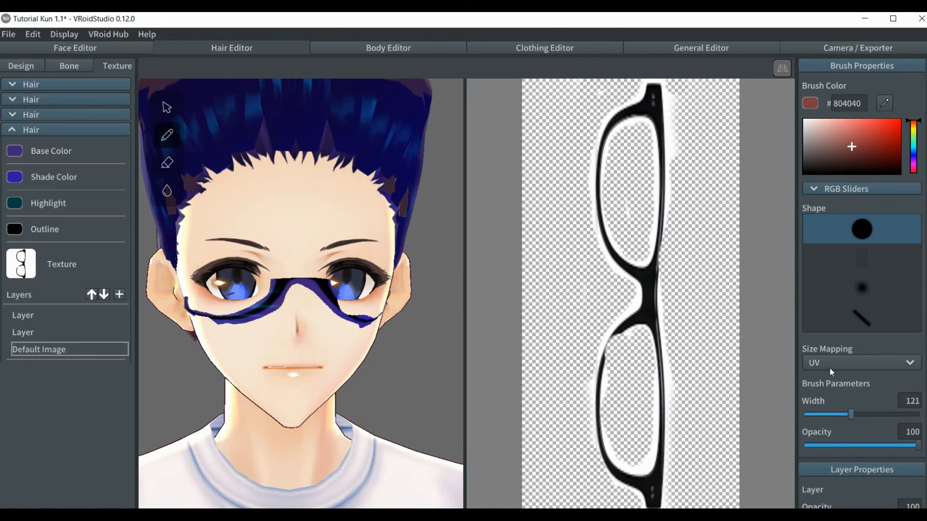
- Try painting a #804040 stripe along the straight edge of the glasses texture, check it on the face, and undo it
drag(653, 96, 663, 504)
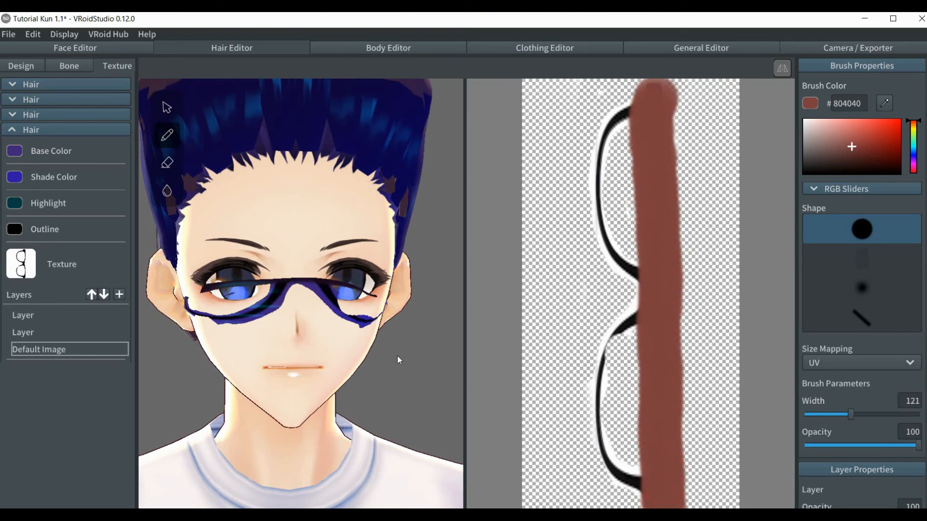
mouse_move(407, 354)
right_down()
mouse_move(383, 352)
mouse_move(441, 354)
mouse_move(416, 357)
right_up()
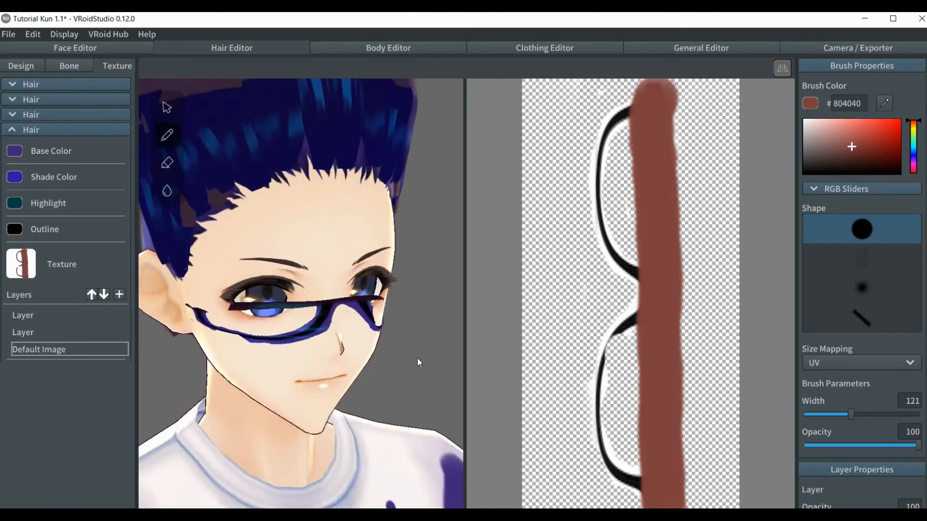
mouse_move(657, 99)
mouse_down()
mouse_move(656, 92)
mouse_move(658, 220)
mouse_up()
right_drag(445, 236, 433, 230)
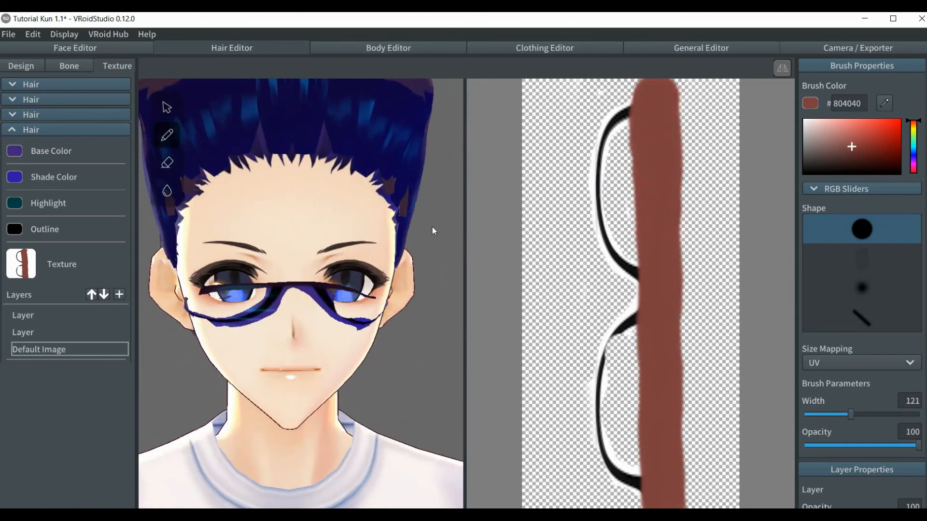
key(ctrl+z)
key(ctrl+z)
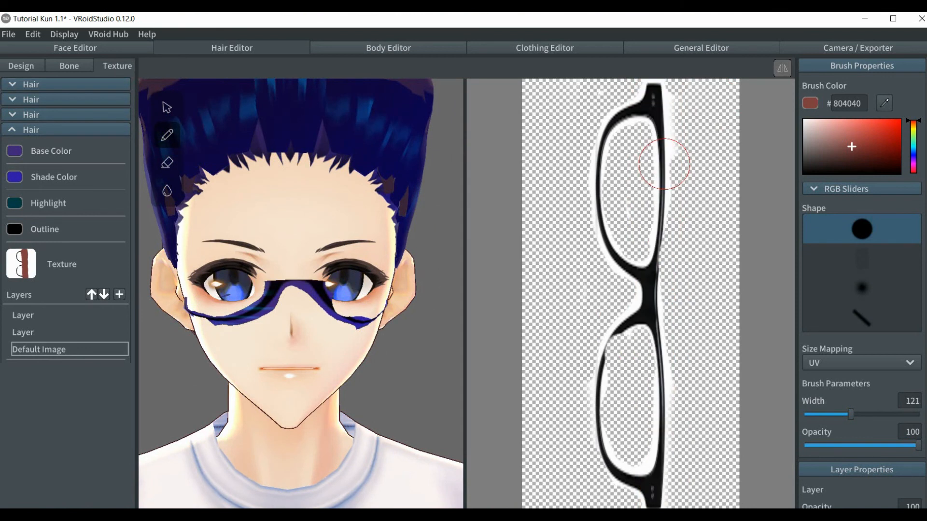
- Paint a wide #804040 stripe along the full straight edge of the glasses texture and inspect the upper frame on the character in the hair design view
mouse_move(662, 89)
mouse_down()
mouse_move(664, 487)
mouse_move(663, 472)
mouse_up()
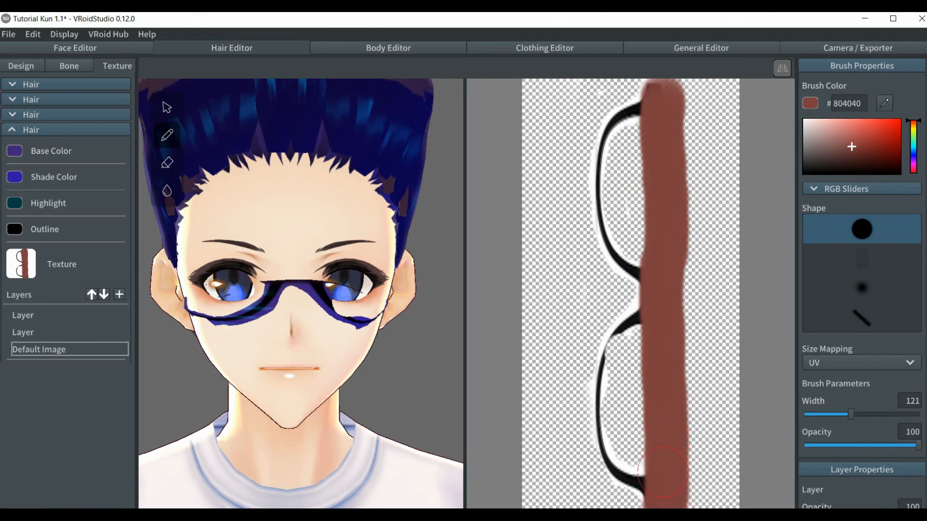
drag(649, 94, 661, 505)
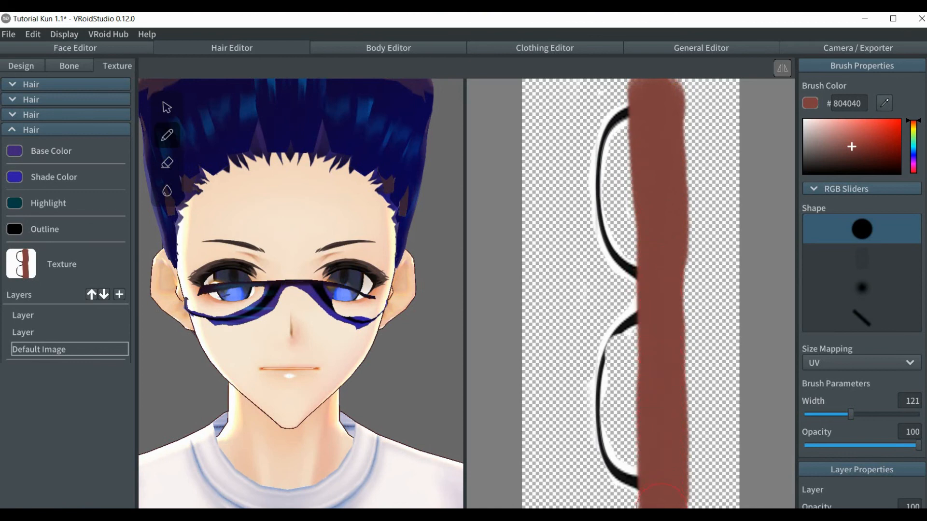
mouse_move(426, 345)
right_down()
mouse_move(404, 351)
mouse_move(439, 347)
mouse_move(420, 344)
right_up()
click(23, 65)
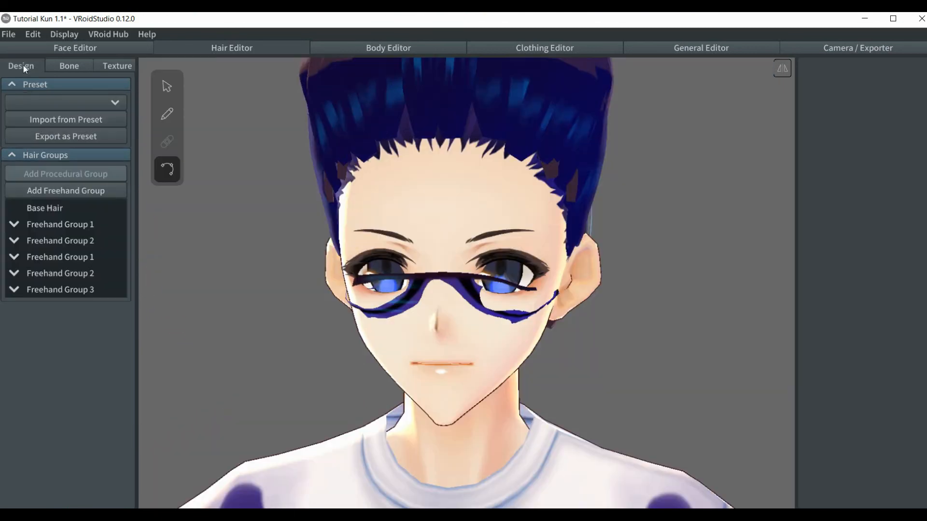
mouse_move(237, 296)
right_down()
mouse_move(298, 302)
mouse_move(251, 298)
right_up()
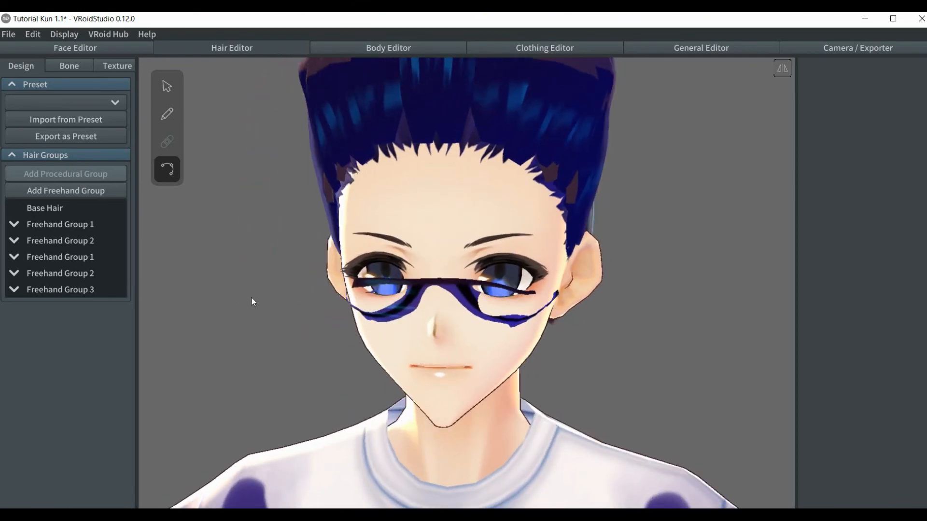